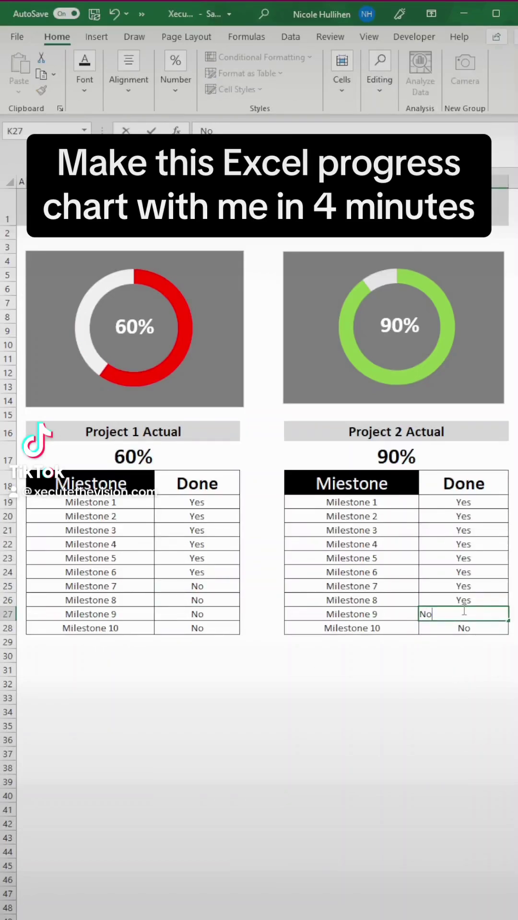
Step: Commit No for Milestones 7 and 9 in the Done column
{"action": "key", "text": "Return"}
{"action": "left_click", "coordinate": [464, 600]}
{"action": "type", "text": "No"}
{"action": "key", "text": "Return"}
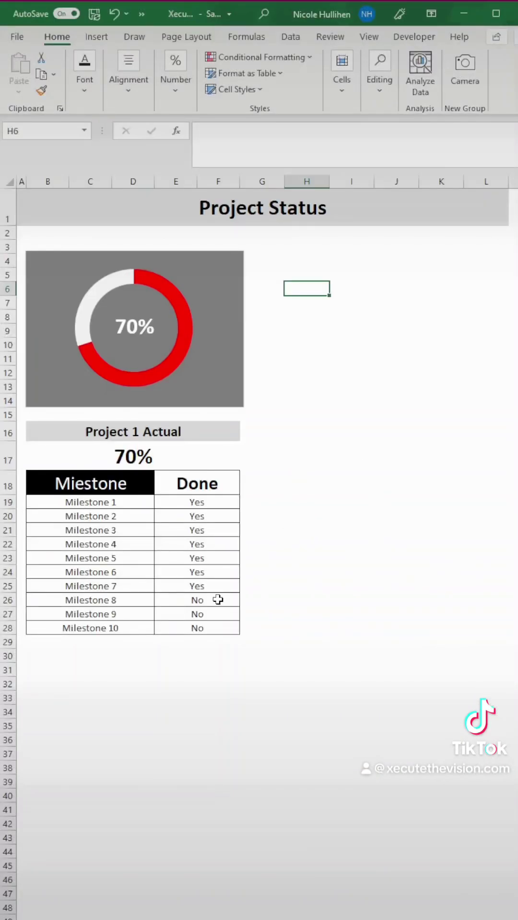
Step: Mark Milestone 8 as Yes, raising Project 1's completion to 80%
{"action": "left_click", "coordinate": [211, 600]}
{"action": "type", "text": "Yes"}
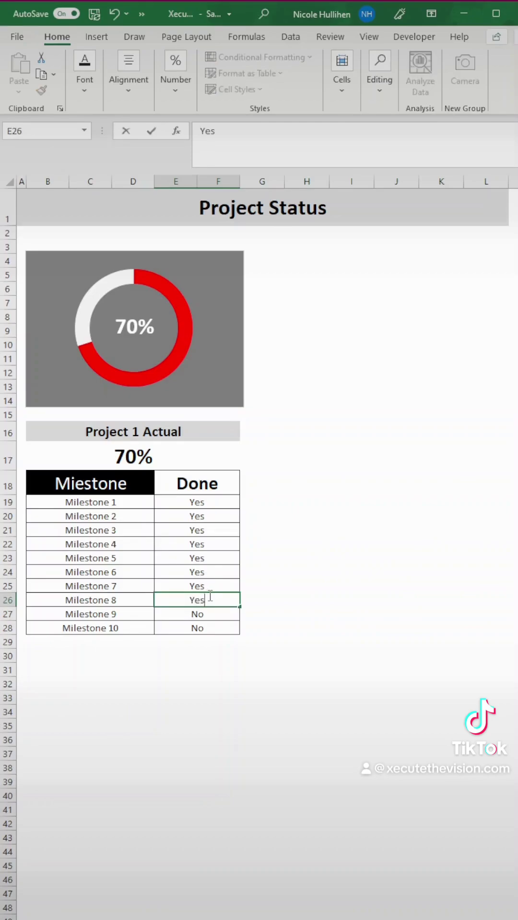
{"action": "key", "text": "Return"}
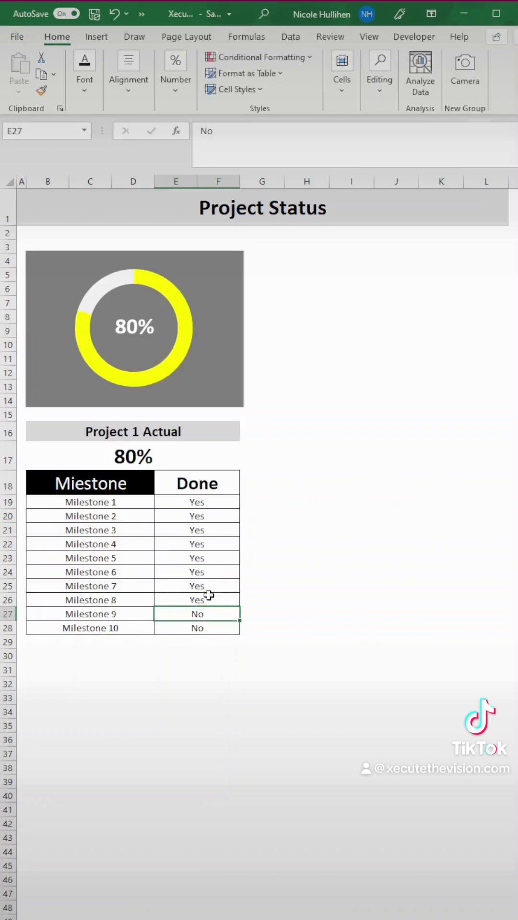
{"action": "left_click", "coordinate": [302, 315]}
Step: Enter thresholds 80%, 90%, 100% and Max in H7:H10
{"action": "left_click", "coordinate": [306, 303]}
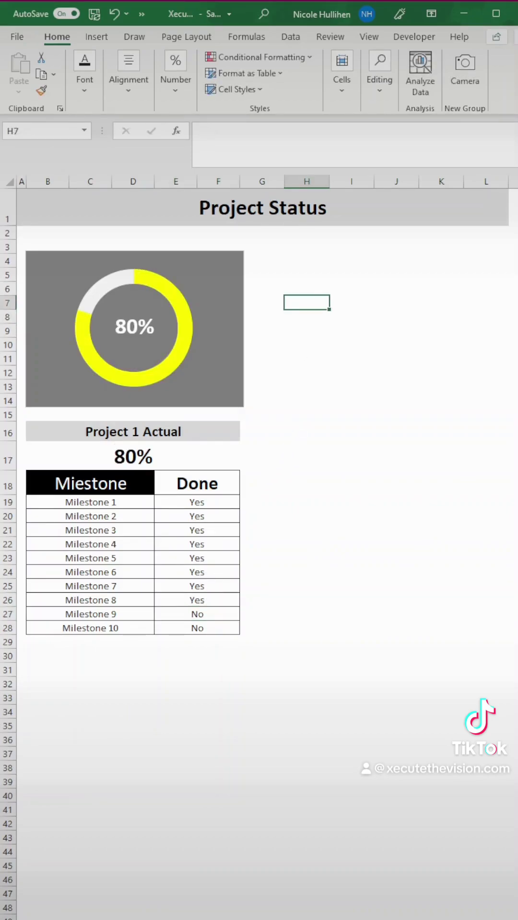
{"action": "type", "text": "80"}
{"action": "key", "text": "Return"}
{"action": "type", "text": "90"}
{"action": "key", "text": "Return"}
{"action": "type", "text": "100"}
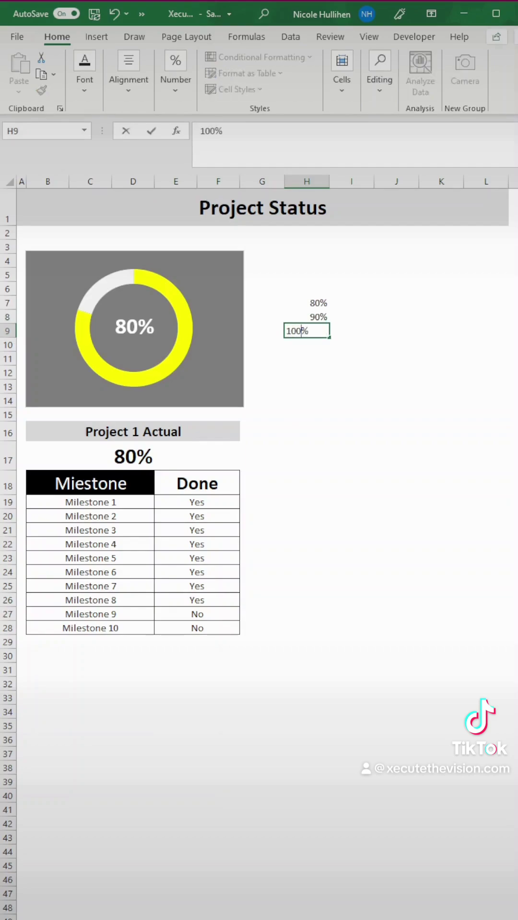
{"action": "key", "text": "Return"}
{"action": "type", "text": "Max"}
{"action": "key", "text": "Return"}
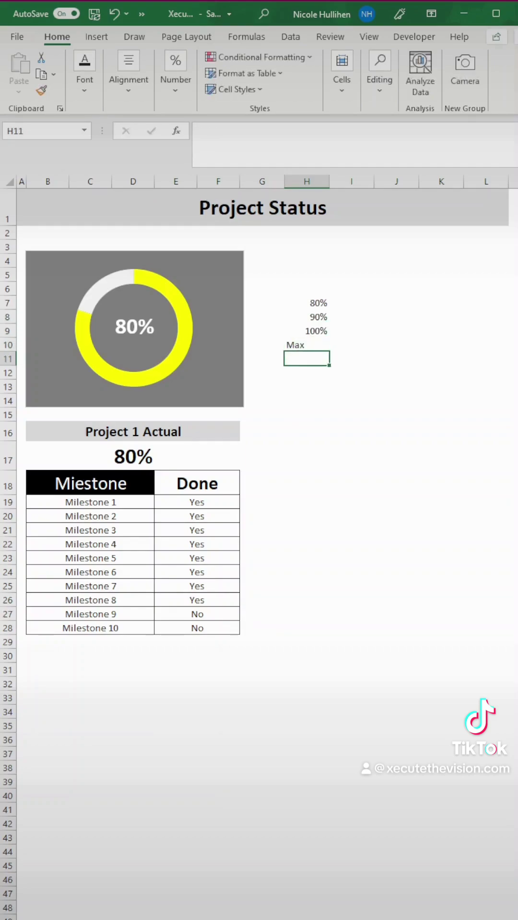
{"action": "key", "text": "Down"}
{"action": "key", "text": "Down"}
{"action": "key", "text": "Down"}
{"action": "key", "text": "Down"}
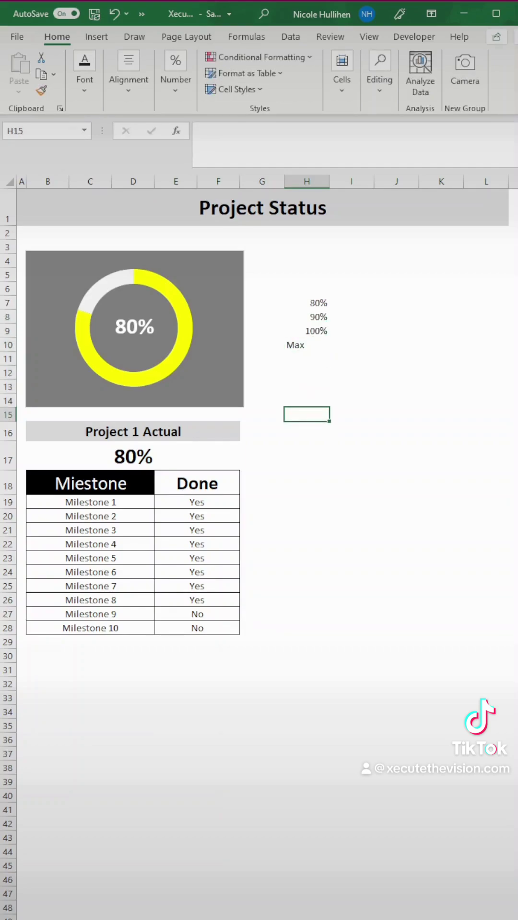
Step: Copy the Project 1 Actual heading and its percentage formula into H16 and H17
{"action": "left_click", "coordinate": [187, 433]}
{"action": "key", "text": "ctrl+c"}
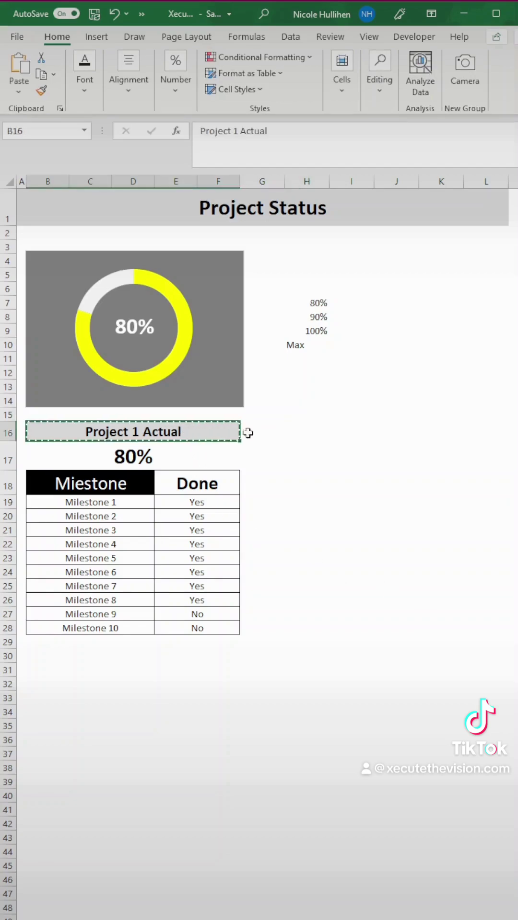
{"action": "left_click", "coordinate": [300, 430]}
{"action": "key", "text": "ctrl+v"}
{"action": "left_click", "coordinate": [161, 453]}
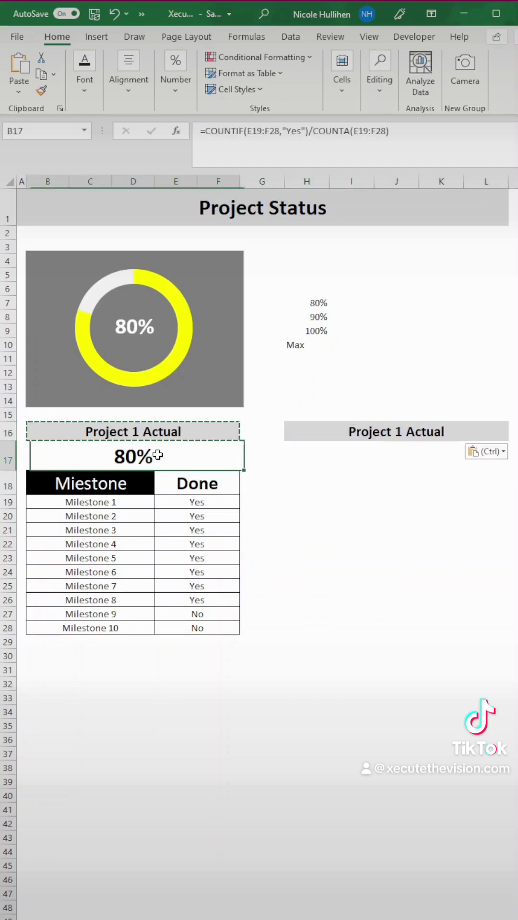
{"action": "key", "text": "ctrl+c"}
{"action": "left_click", "coordinate": [307, 462]}
{"action": "key", "text": "ctrl+v"}
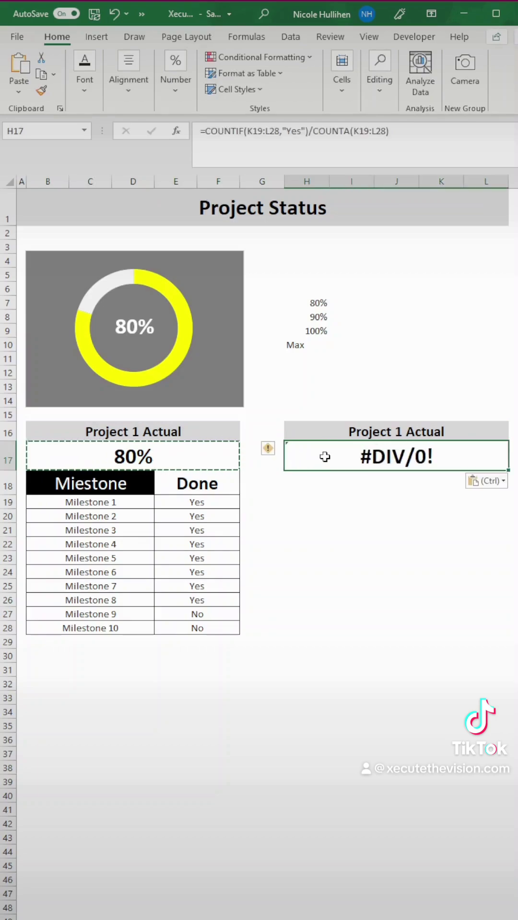
{"action": "left_click", "coordinate": [143, 92]}
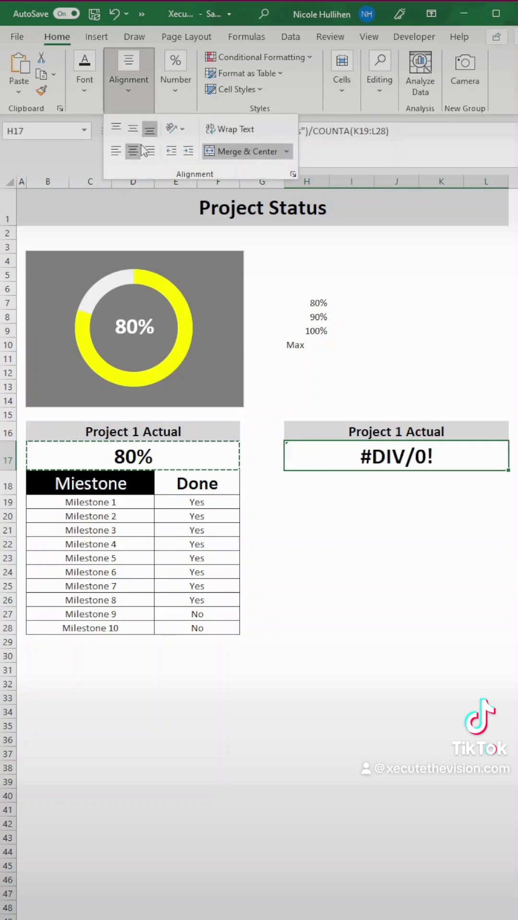
{"action": "left_click", "coordinate": [93, 105]}
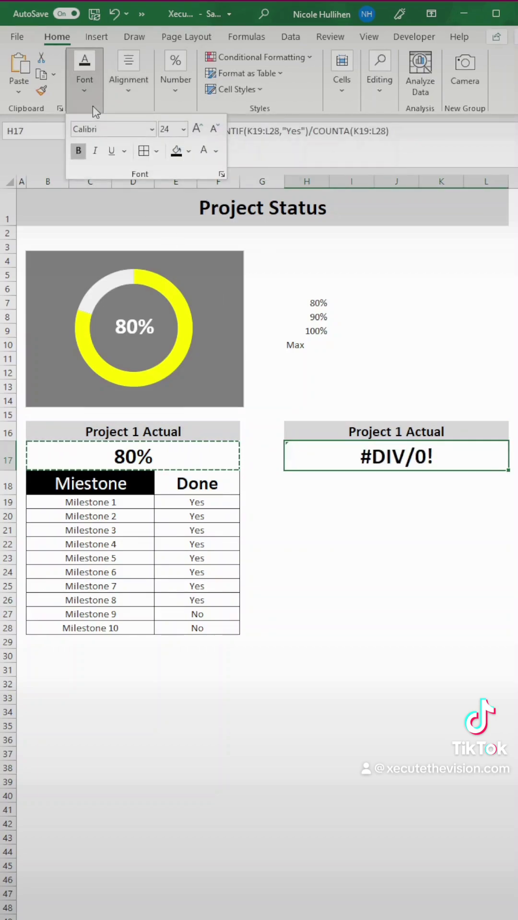
{"action": "left_click", "coordinate": [264, 446]}
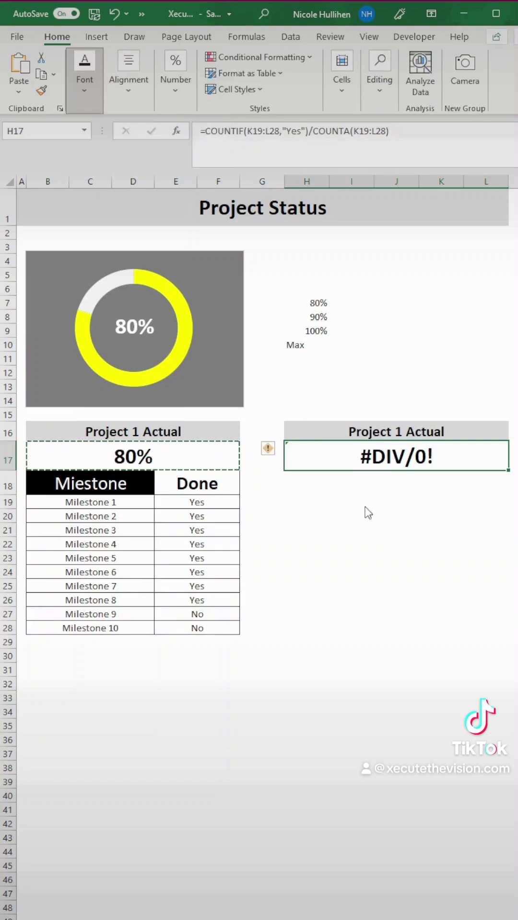
Step: Copy the milestone table to H18 and set Milestone 8 to No, giving 70%
{"action": "left_click_drag", "start_coordinate": [137, 487], "coordinate": [214, 628]}
{"action": "key", "text": "ctrl+c"}
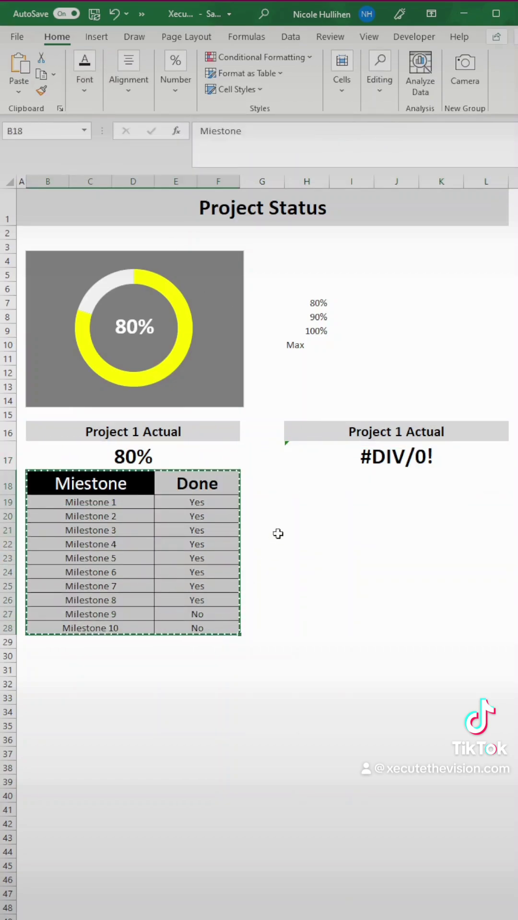
{"action": "left_click", "coordinate": [300, 475]}
{"action": "key", "text": "ctrl+v"}
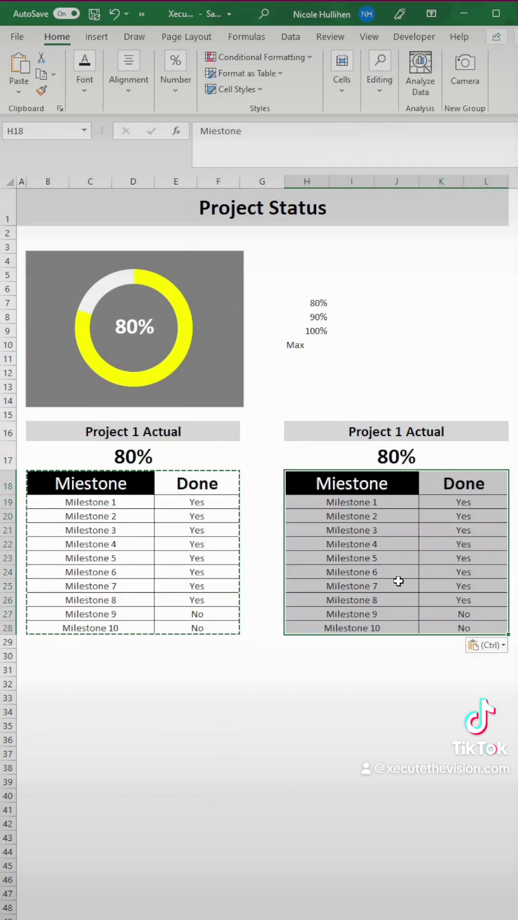
{"action": "left_click", "coordinate": [458, 619]}
{"action": "left_click", "coordinate": [473, 598]}
{"action": "type", "text": "No"}
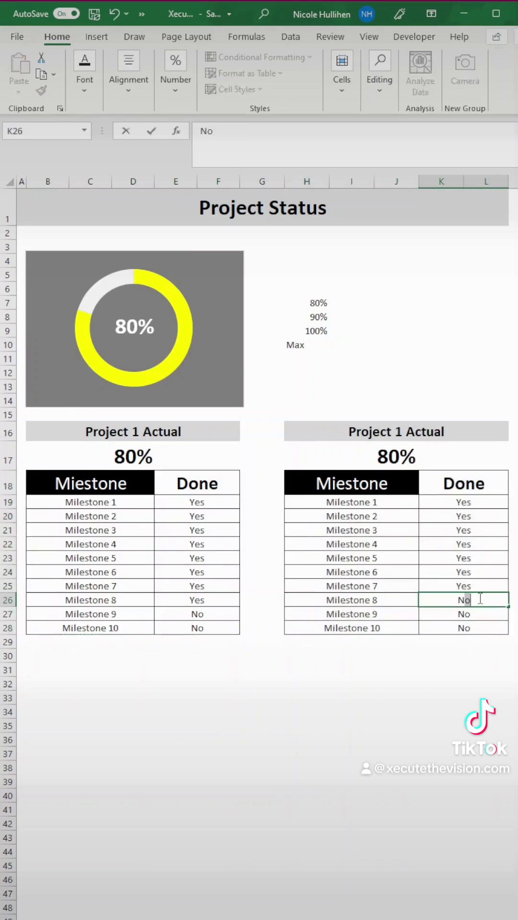
{"action": "key", "text": "Return"}
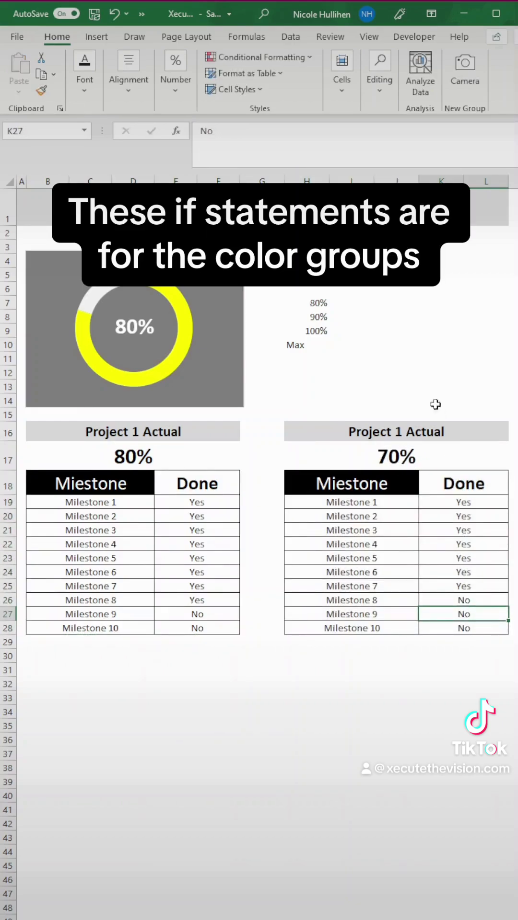
Step: In I7, enter =IF(H17<H7,H17,"") to show the percentage when below 80%
{"action": "left_click", "coordinate": [357, 303]}
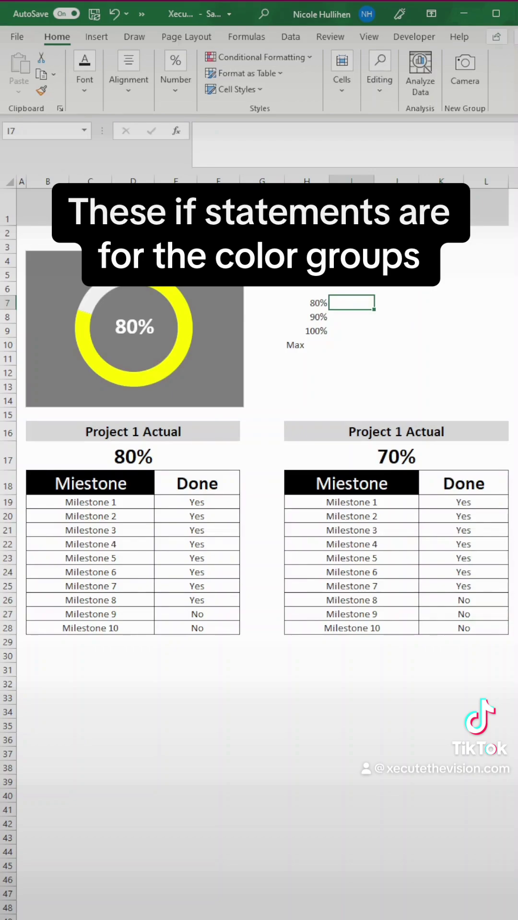
{"action": "type", "text": "=if"}
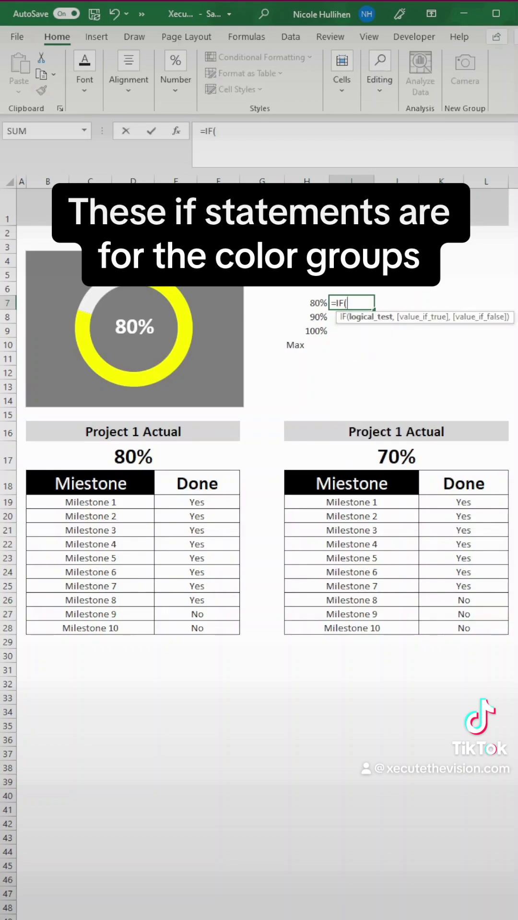
{"action": "left_click", "coordinate": [363, 459]}
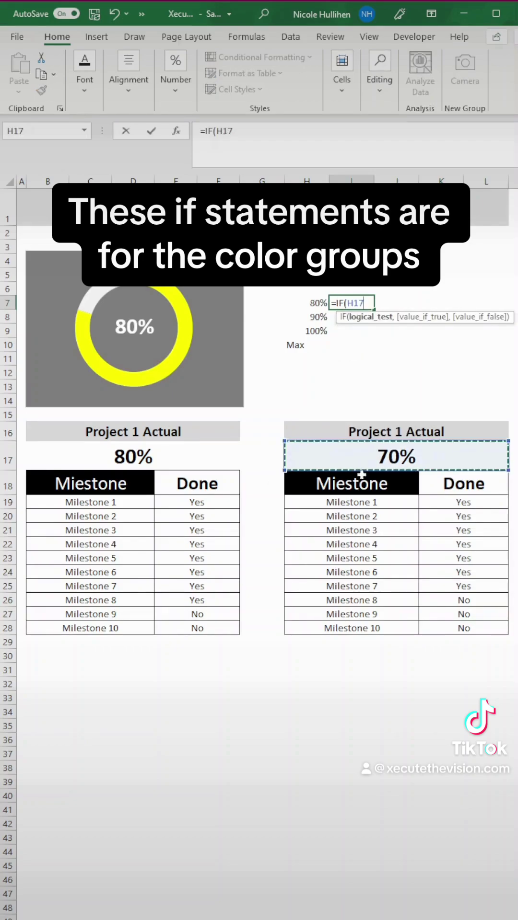
{"action": "type", "text": "<"}
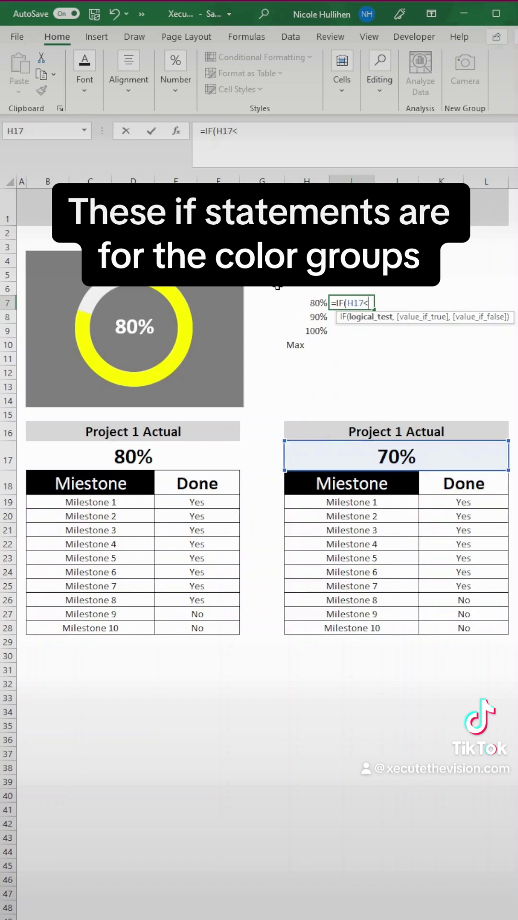
{"action": "left_click", "coordinate": [285, 304]}
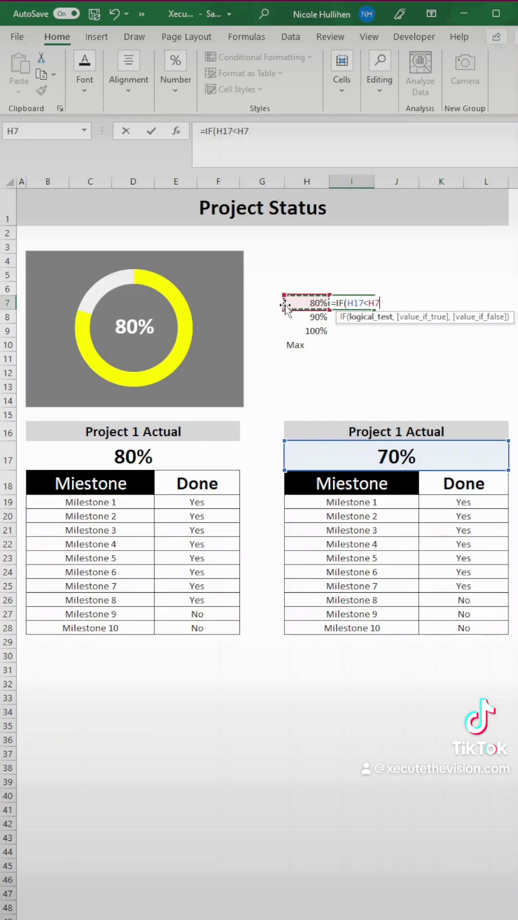
{"action": "type", "text": ","}
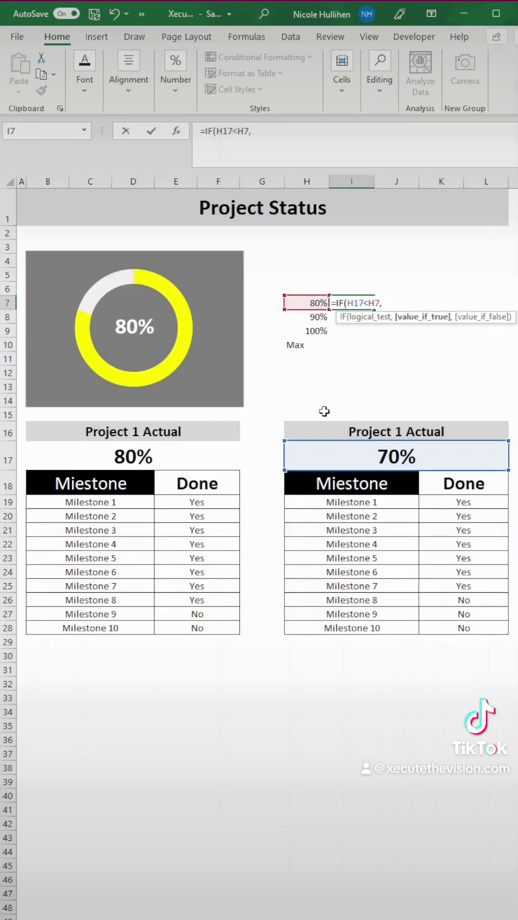
{"action": "left_click", "coordinate": [351, 460]}
{"action": "type", "text": ",\"\""}
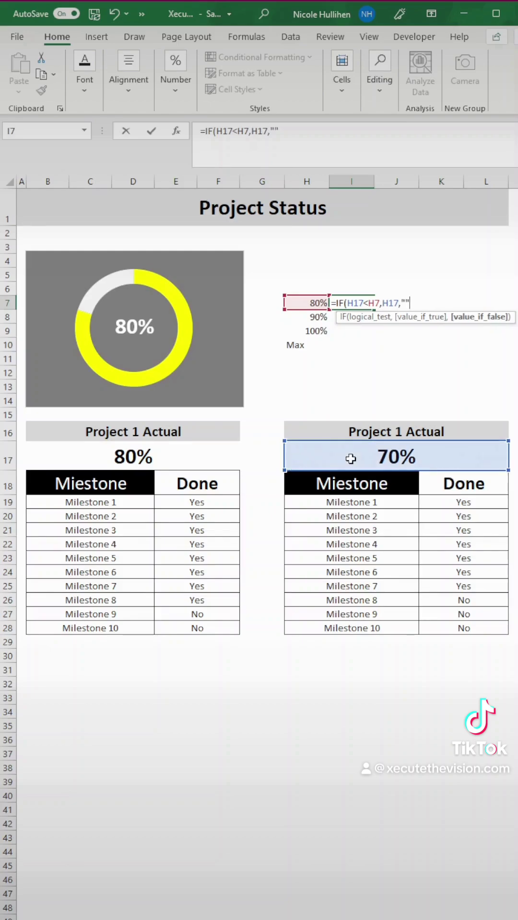
{"action": "type", "text": ")"}
{"action": "key", "text": "Return"}
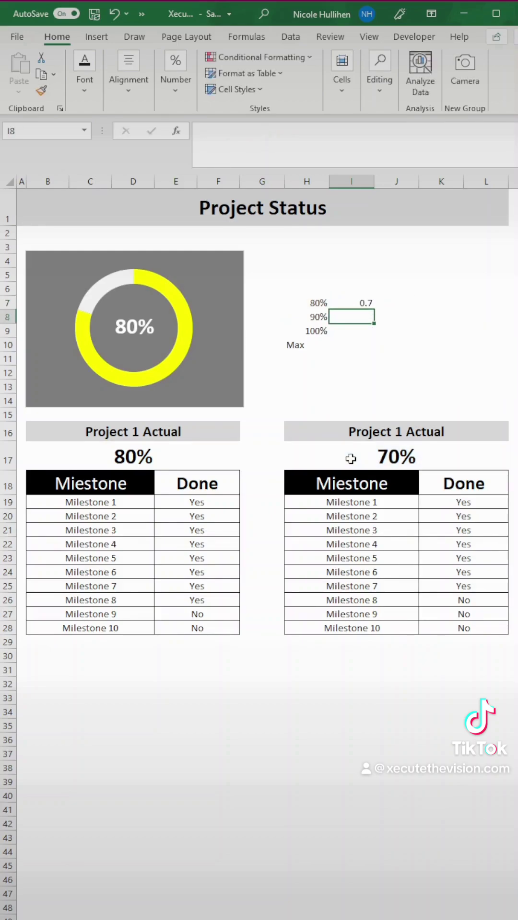
Step: In I8, enter an IF(AND(...)) formula returning H17 when it lies between H7 and H8
{"action": "type", "text": "=if"}
{"action": "key", "text": "Tab"}
{"action": "type", "text": "and"}
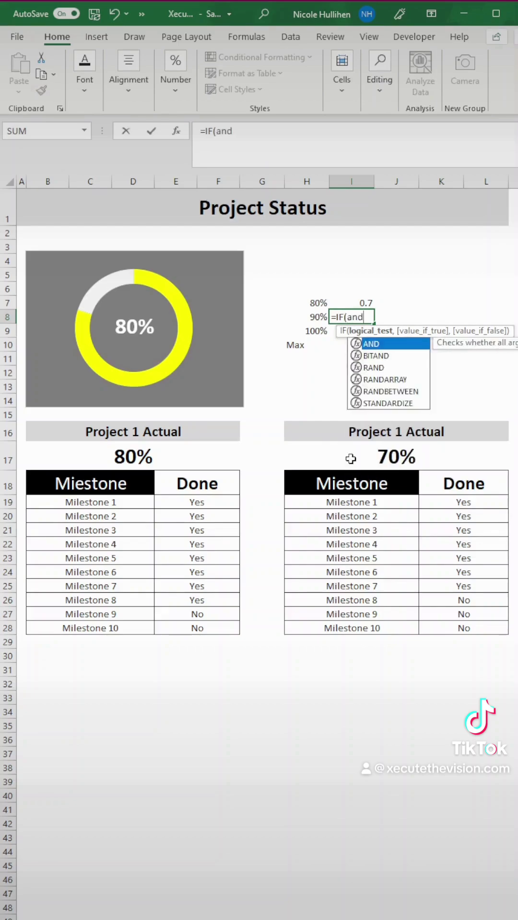
{"action": "key", "text": "Tab"}
{"action": "left_click", "coordinate": [367, 459]}
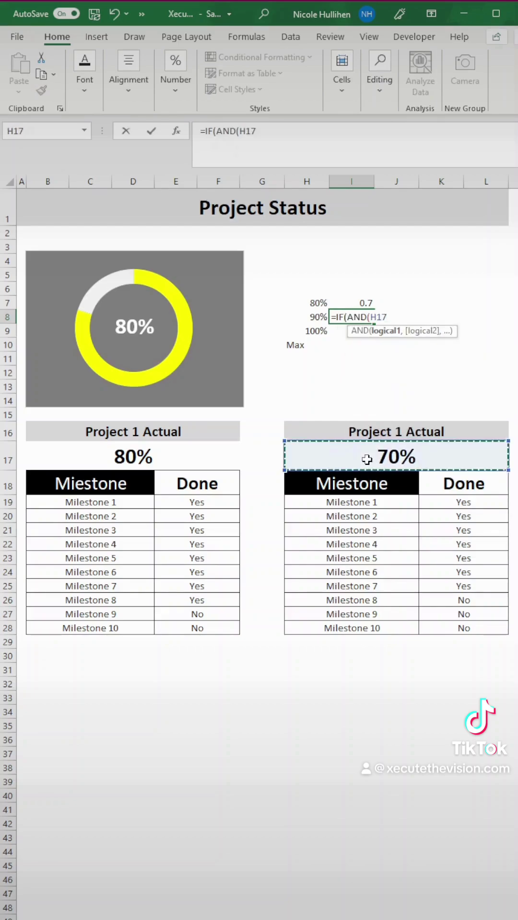
{"action": "type", "text": ">="}
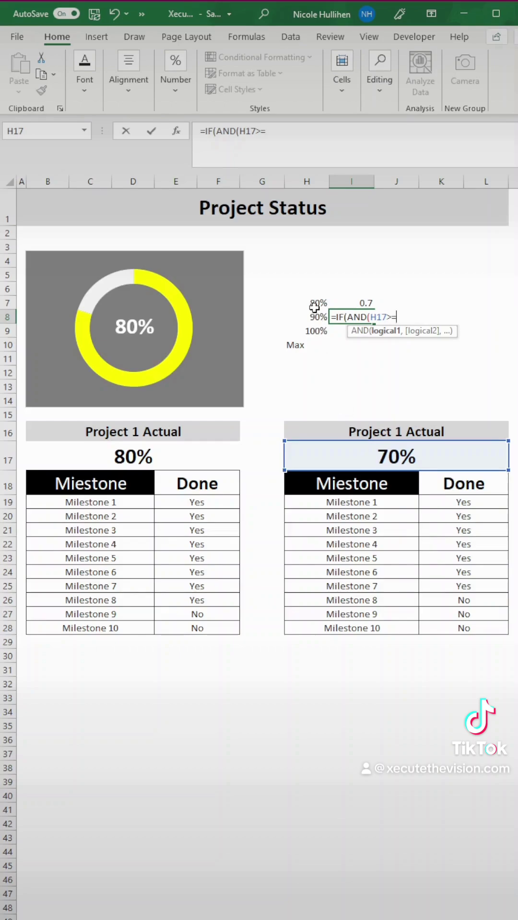
{"action": "left_click", "coordinate": [314, 306]}
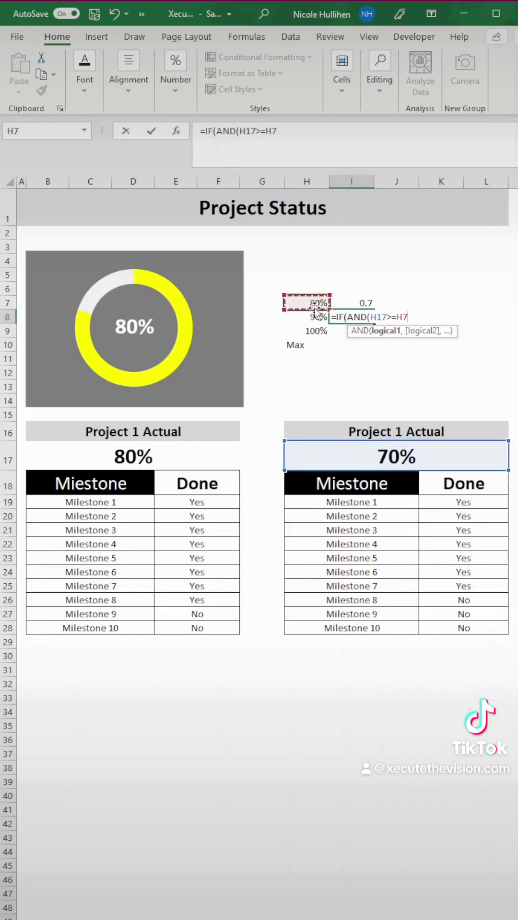
{"action": "type", "text": ","}
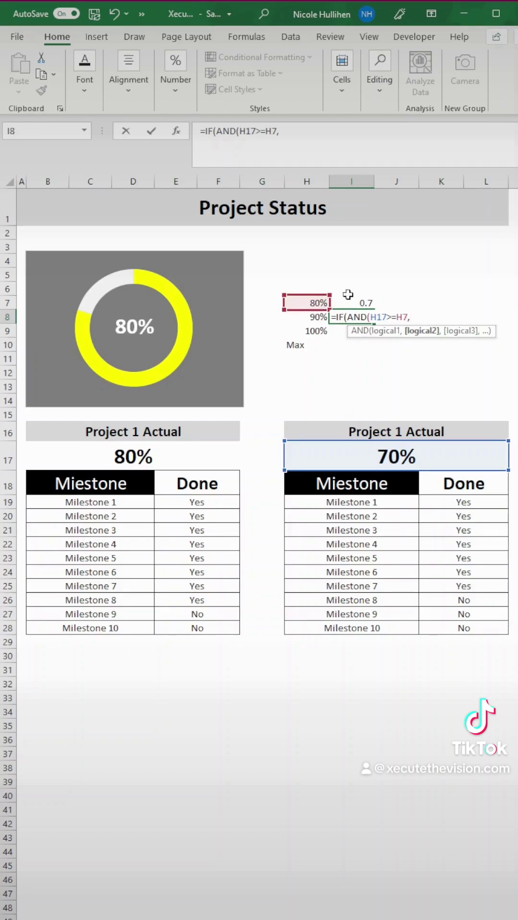
{"action": "left_click", "coordinate": [359, 461]}
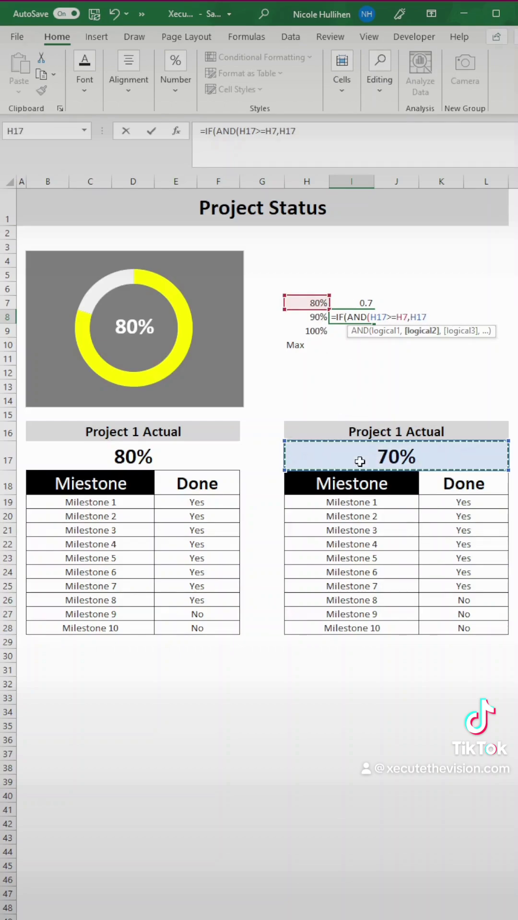
{"action": "type", "text": "<"}
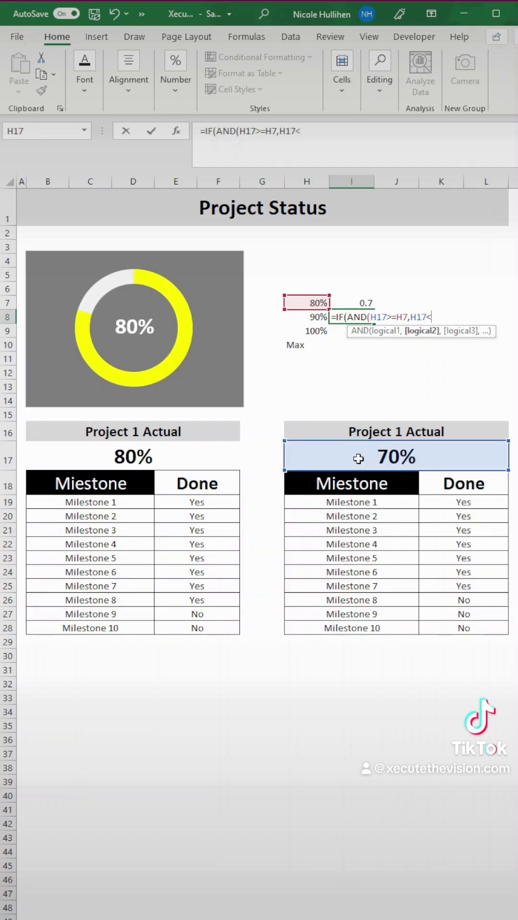
{"action": "left_click", "coordinate": [312, 320]}
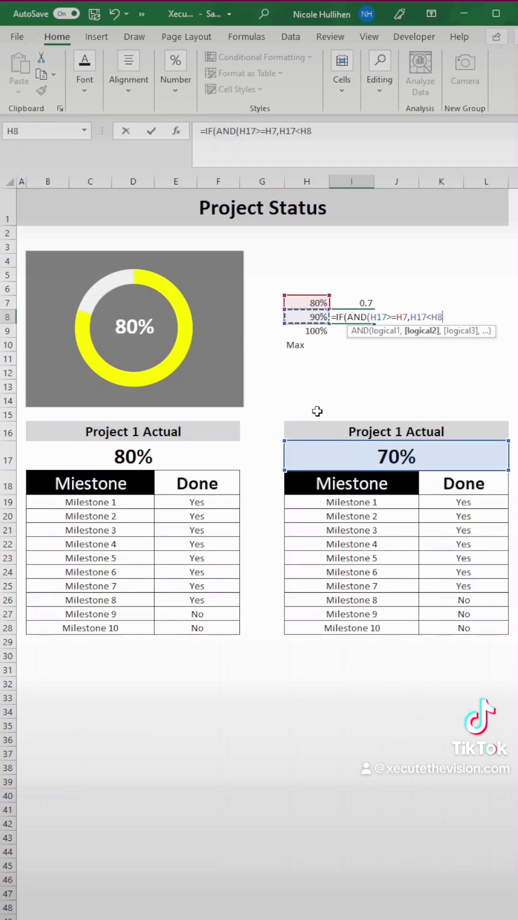
{"action": "type", "text": "),"}
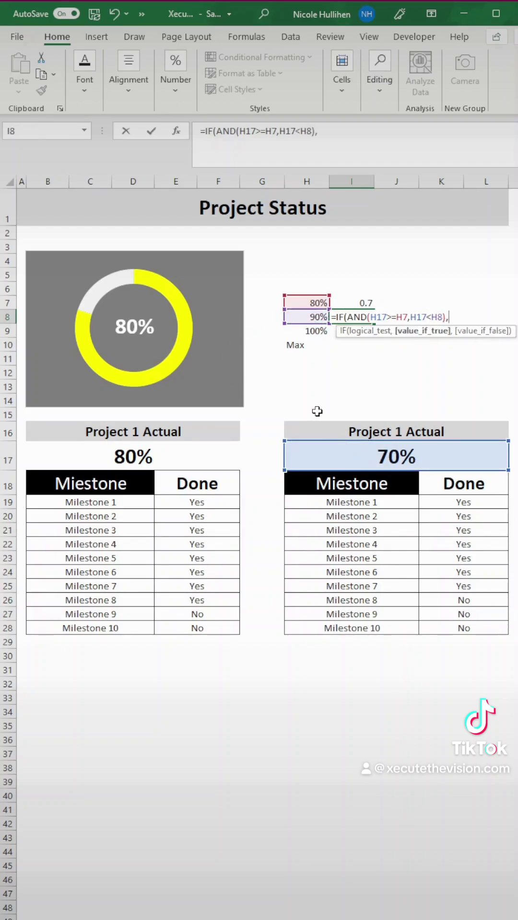
{"action": "left_click", "coordinate": [376, 460]}
{"action": "type", "text": ",\"\""}
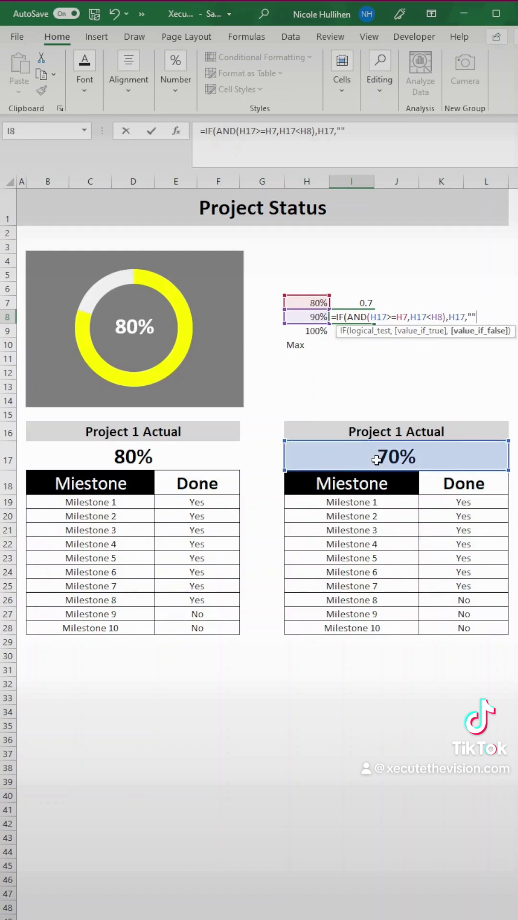
{"action": "type", "text": ")"}
{"action": "key", "text": "Return"}
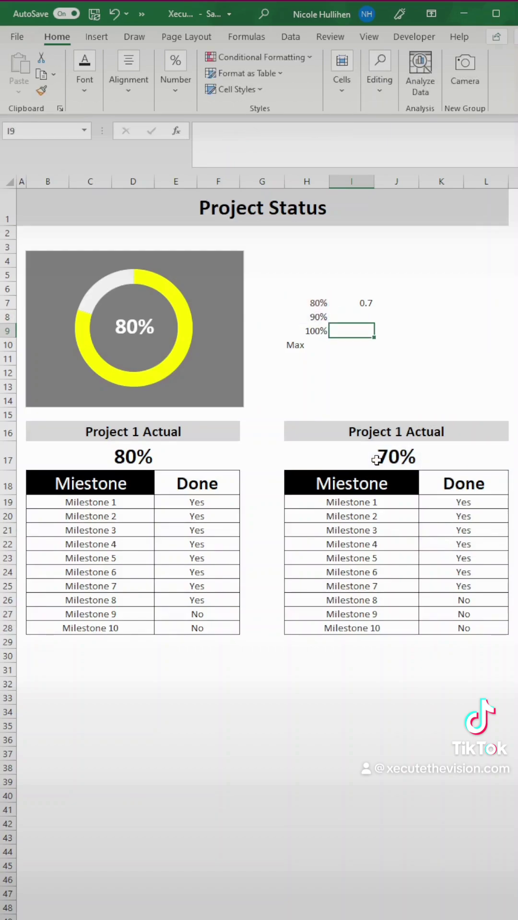
Step: In I9, enter an IF formula returning H17 when it reaches the H8 threshold
{"action": "type", "text": "=IF("}
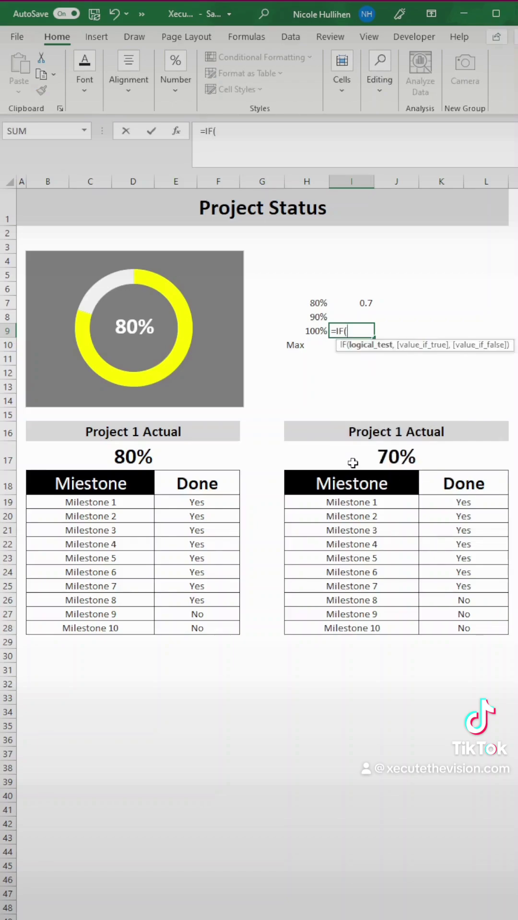
{"action": "left_click", "coordinate": [353, 463]}
{"action": "type", "text": ">="}
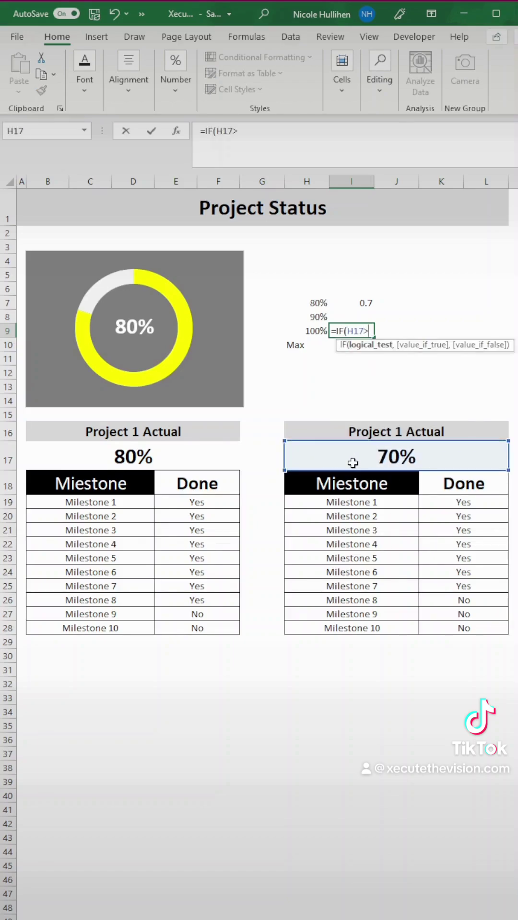
{"action": "left_click", "coordinate": [313, 319]}
{"action": "type", "text": ","}
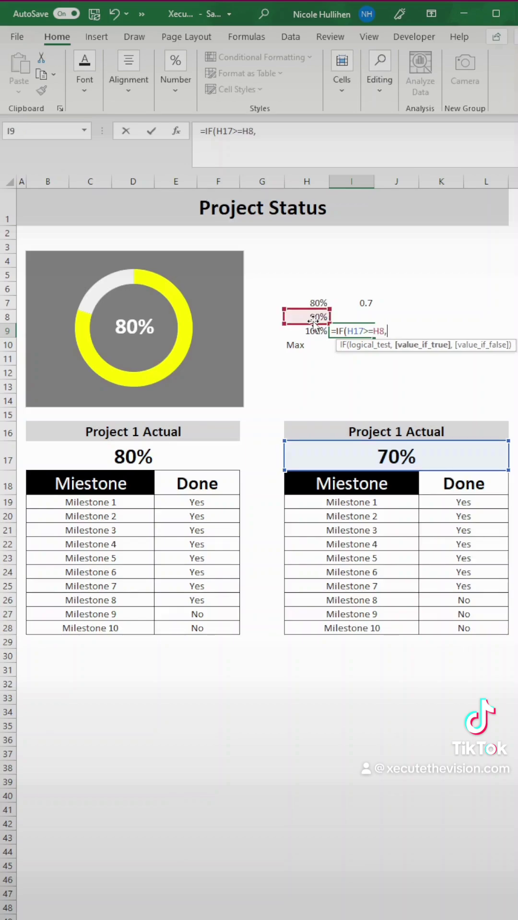
{"action": "left_click", "coordinate": [356, 450]}
{"action": "type", "text": ","}
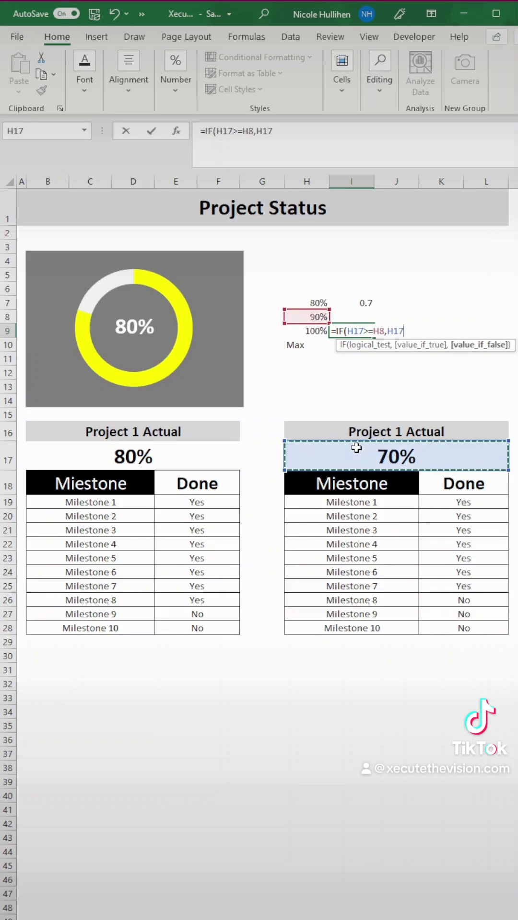
{"action": "type", "text": "\"\""}
{"action": "key", "text": "Return"}
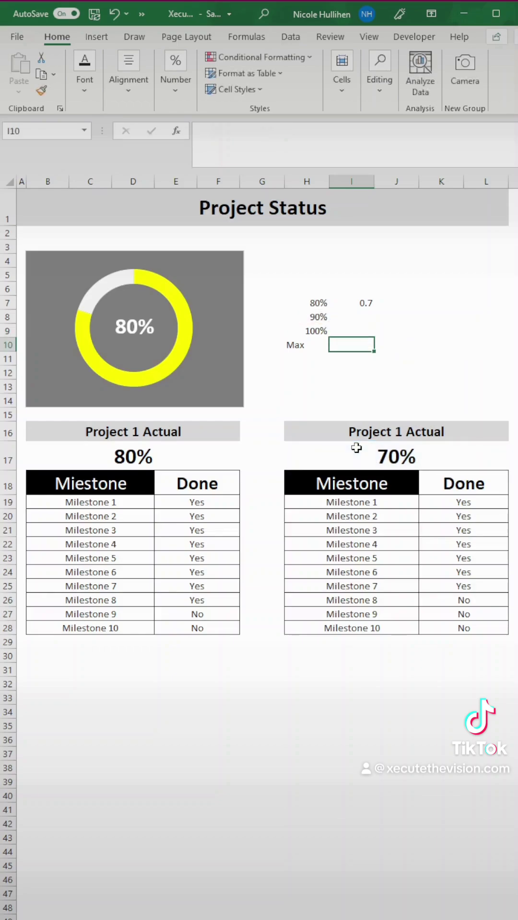
Step: In I10, enter =MAX(1,H17)-H17 to compute the remaining 30%
{"action": "type", "text": "=max"}
{"action": "key", "text": "Tab"}
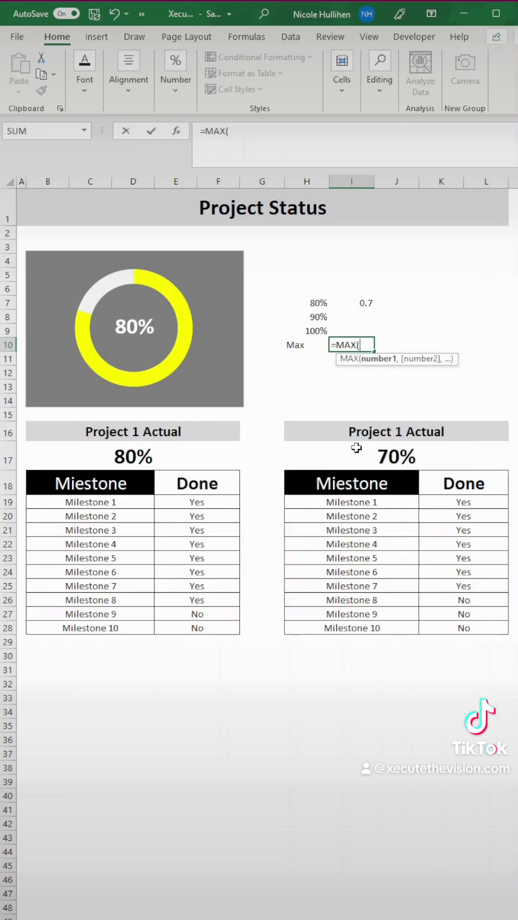
{"action": "type", "text": "1,"}
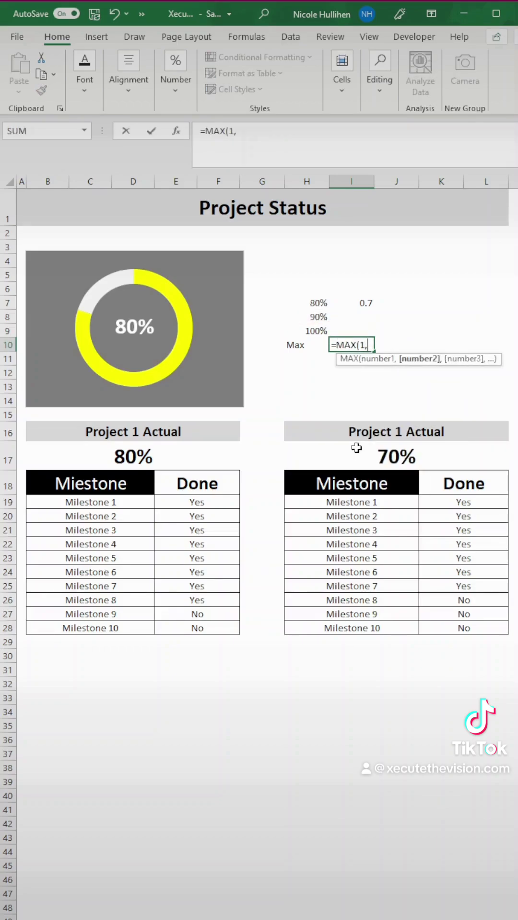
{"action": "left_click", "coordinate": [361, 463]}
{"action": "type", "text": ")"}
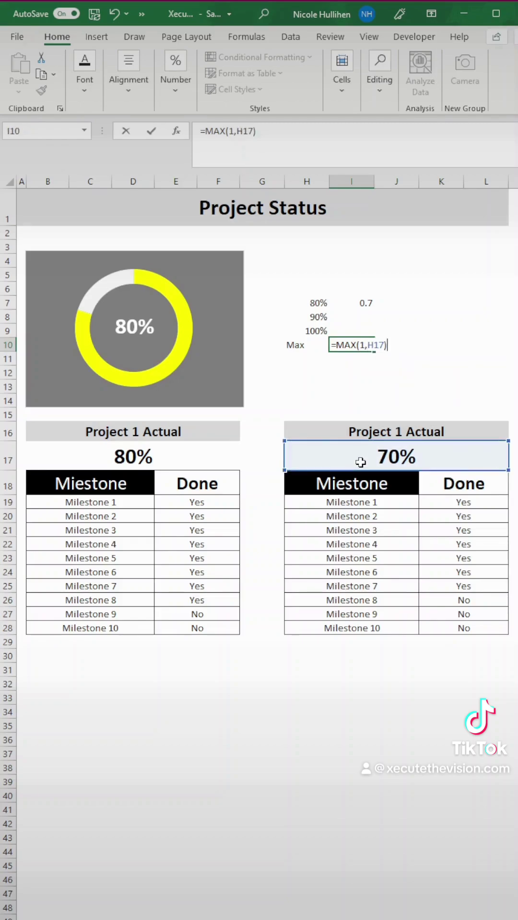
{"action": "type", "text": "-"}
{"action": "left_click", "coordinate": [361, 463]}
{"action": "key", "text": "Return"}
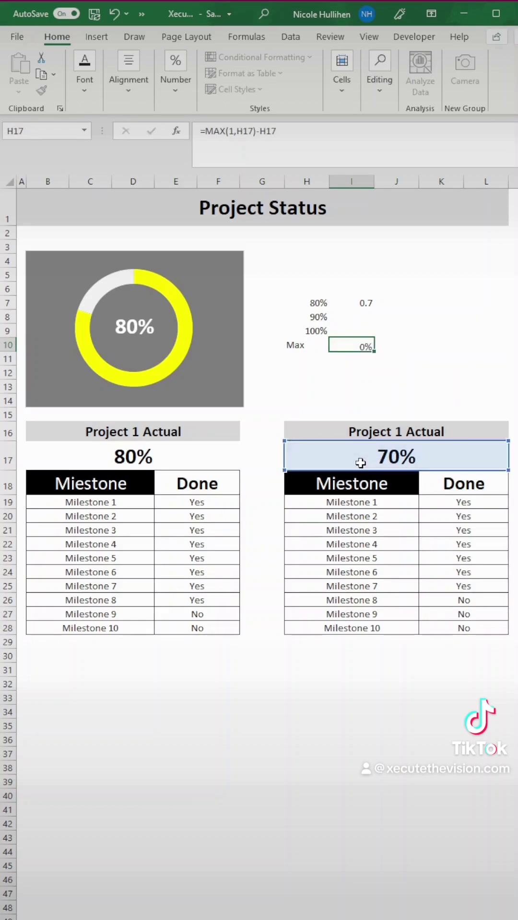
{"action": "left_click", "coordinate": [497, 600]}
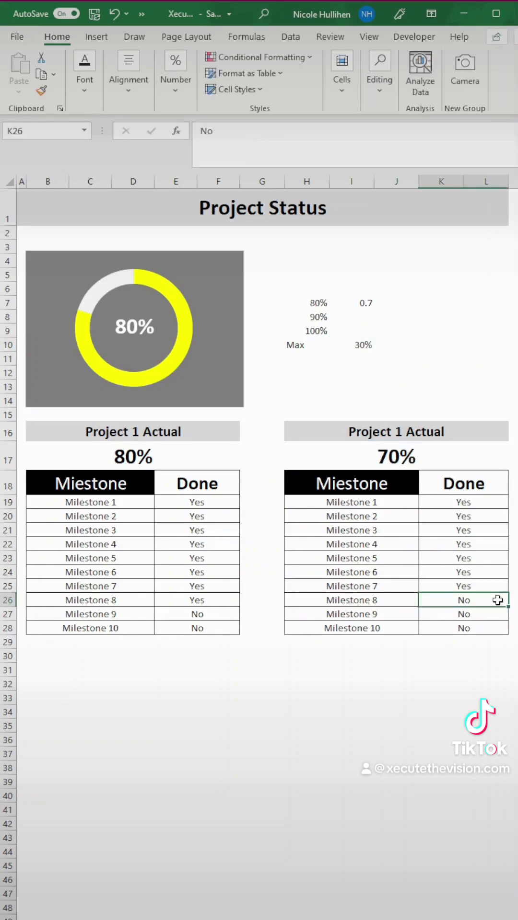
{"action": "type", "text": "Yes"}
{"action": "key", "text": "Return"}
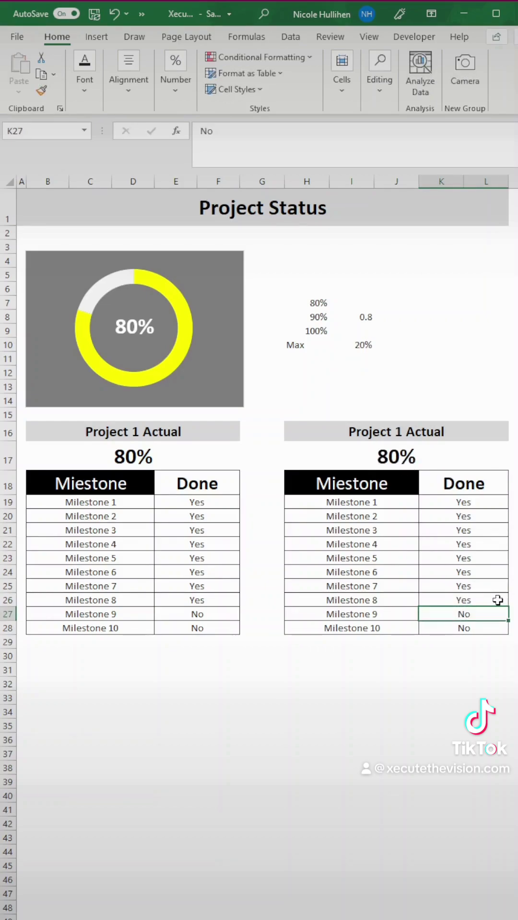
{"action": "left_click", "coordinate": [497, 601]}
{"action": "key", "text": "Up"}
{"action": "key", "text": "Up"}
{"action": "key", "text": "Up"}
{"action": "key", "text": "Up"}
{"action": "key", "text": "Up"}
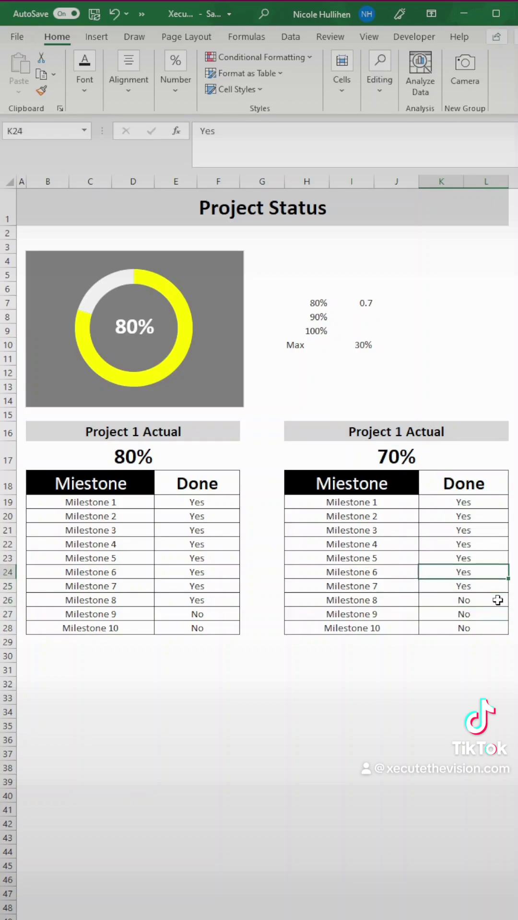
{"action": "left_click", "coordinate": [407, 455]}
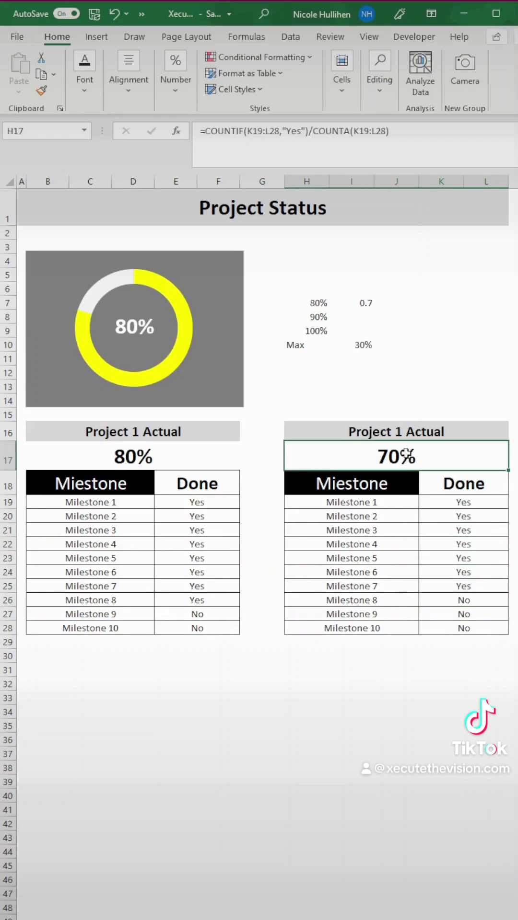
{"action": "left_click_drag", "start_coordinate": [202, 137], "coordinate": [411, 153]}
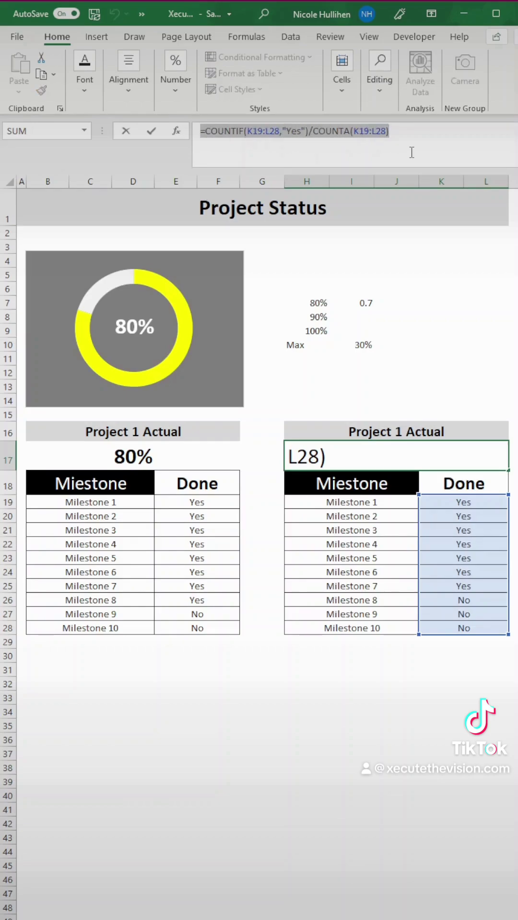
{"action": "key", "text": "Escape"}
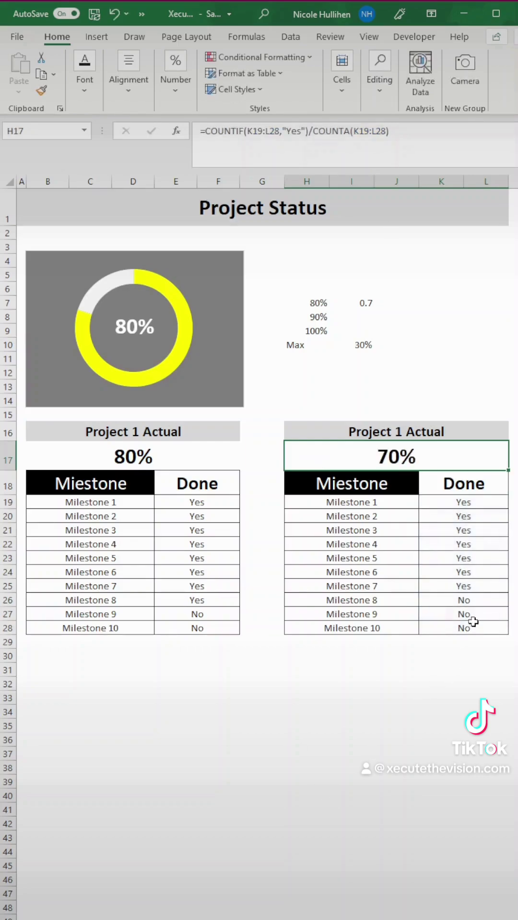
{"action": "left_click", "coordinate": [481, 604]}
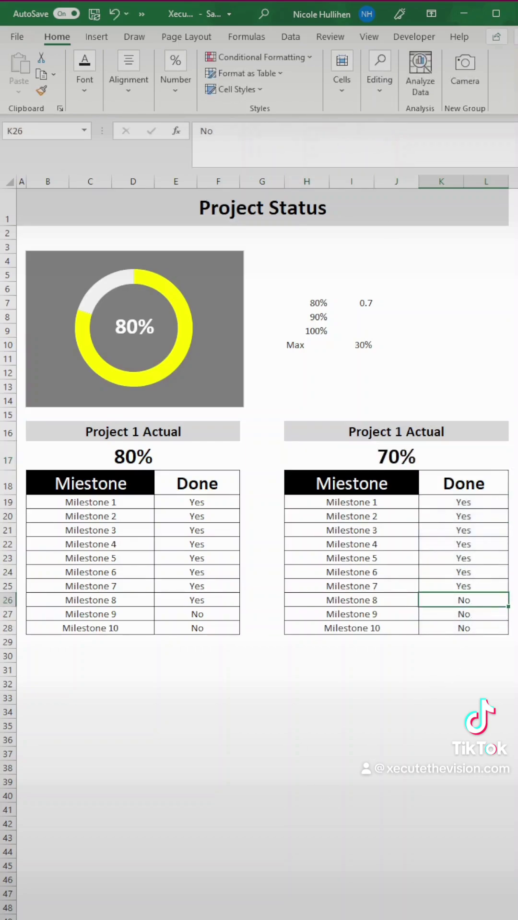
{"action": "type", "text": "Yes"}
{"action": "key", "text": "Return"}
{"action": "type", "text": "Y"}
{"action": "key", "text": "Return"}
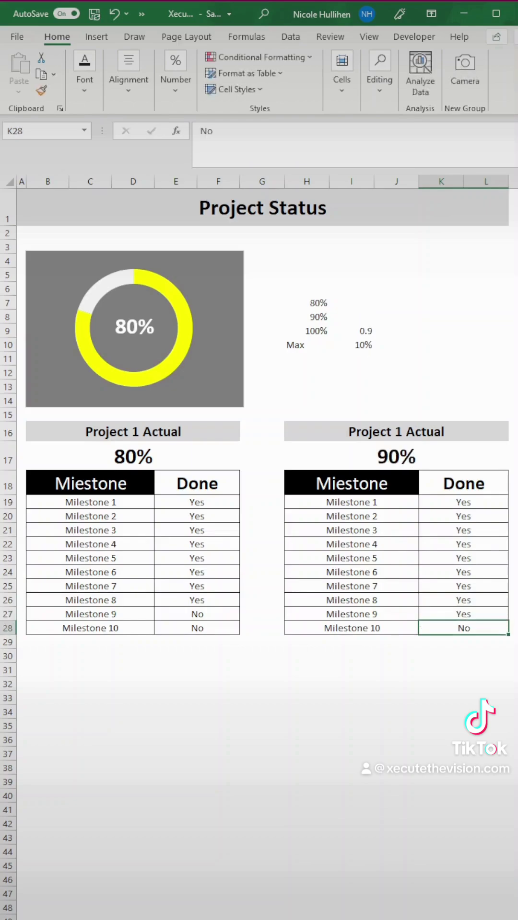
{"action": "key", "text": "ctrl+z"}
{"action": "key", "text": "ctrl+z"}
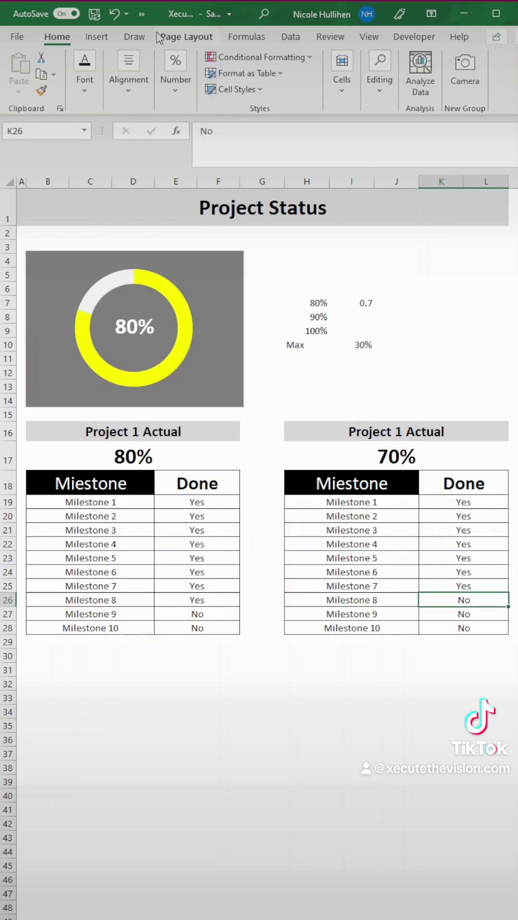
Step: Insert a doughnut chart, delete its title and legend, and open Select Data
{"action": "left_click", "coordinate": [97, 36]}
{"action": "left_click", "coordinate": [206, 89]}
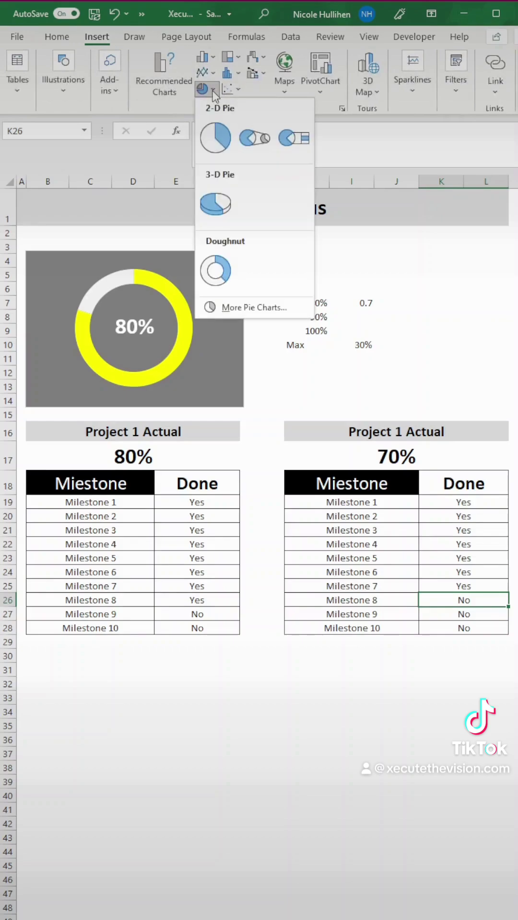
{"action": "left_click", "coordinate": [216, 271]}
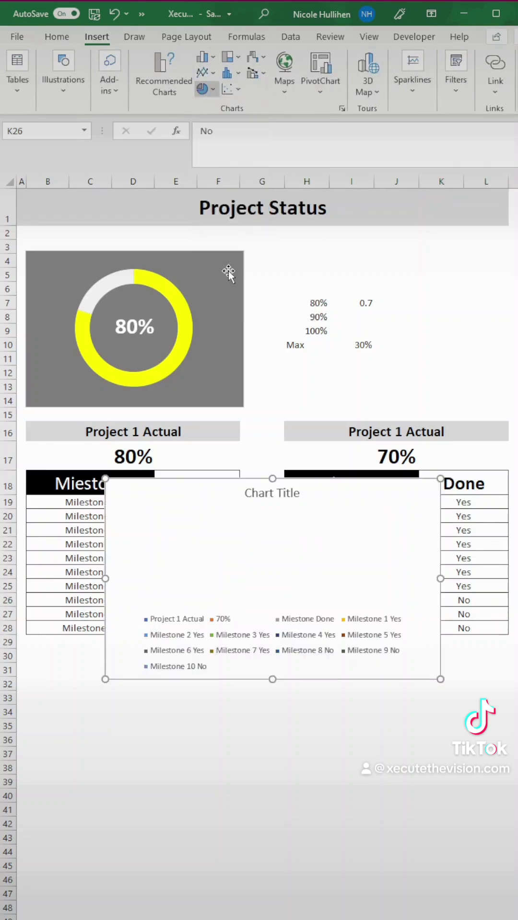
{"action": "left_click", "coordinate": [292, 497]}
{"action": "key", "text": "Delete"}
{"action": "left_click", "coordinate": [289, 629]}
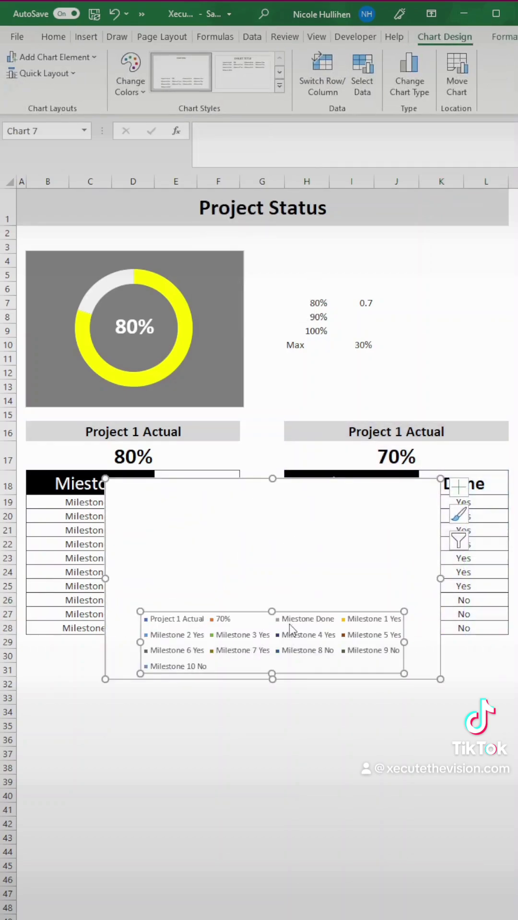
{"action": "key", "text": "Delete"}
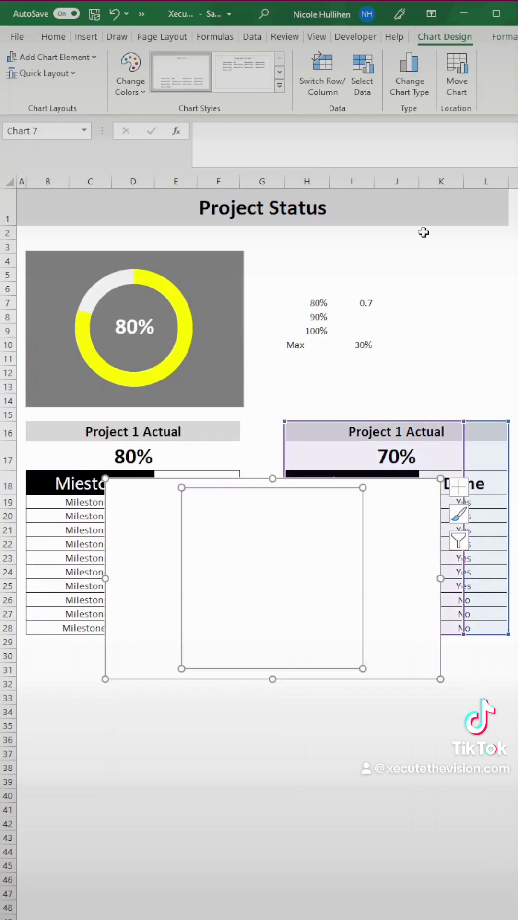
{"action": "left_click", "coordinate": [364, 82]}
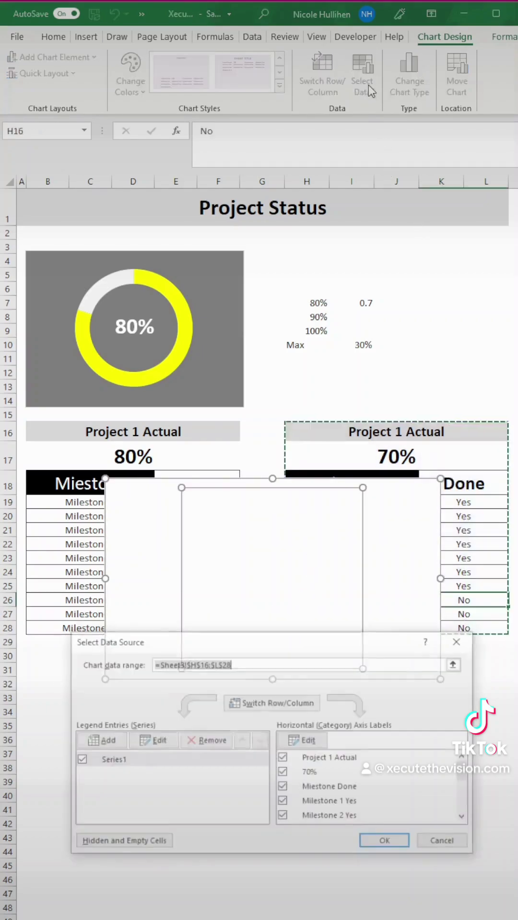
Step: Replace Series1 with a new series plotting I7:I10 and confirm the data source
{"action": "left_click", "coordinate": [173, 761]}
{"action": "left_click", "coordinate": [200, 742]}
{"action": "left_click", "coordinate": [114, 744]}
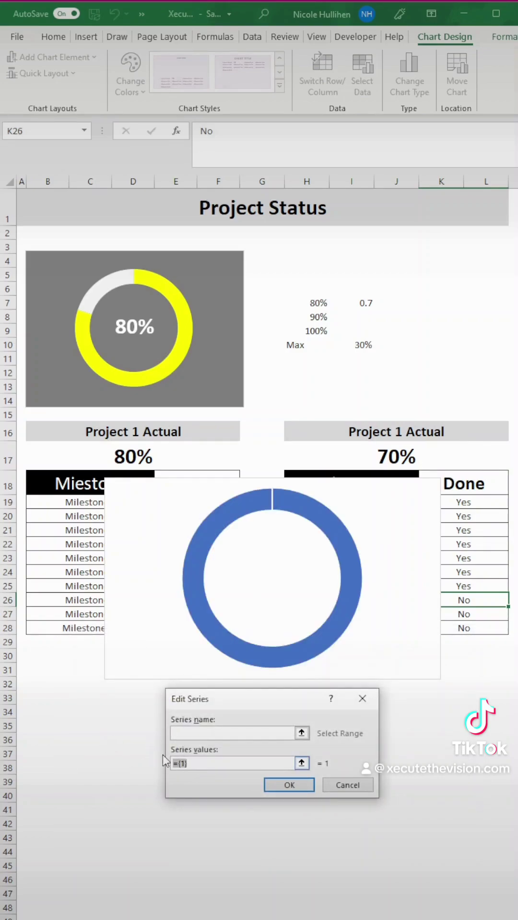
{"action": "key", "text": "BackSpace"}
{"action": "left_click", "coordinate": [354, 303]}
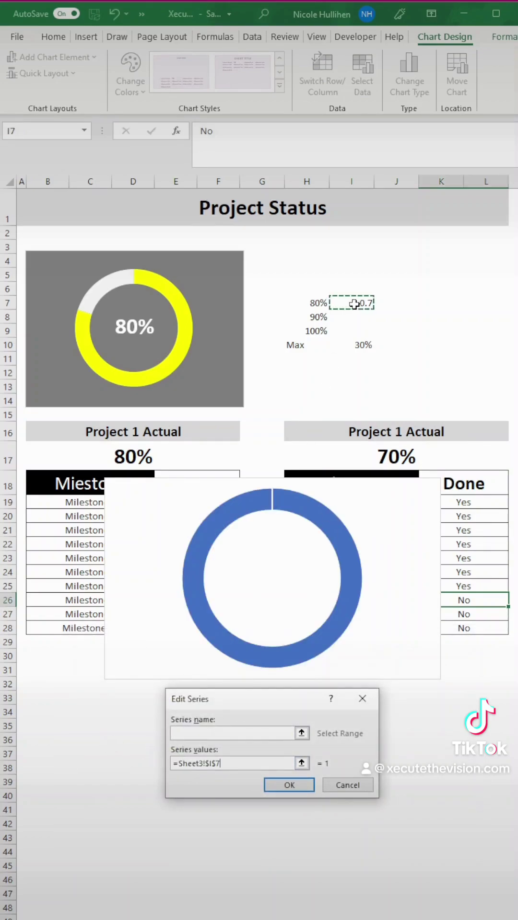
{"action": "left_click_drag", "start_coordinate": [354, 303], "coordinate": [361, 345]}
{"action": "key", "text": "Return"}
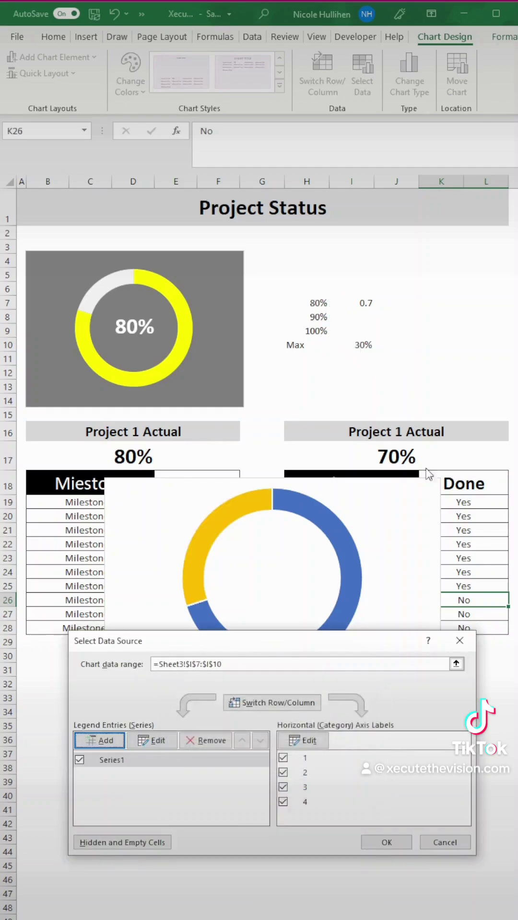
{"action": "left_click", "coordinate": [383, 841]}
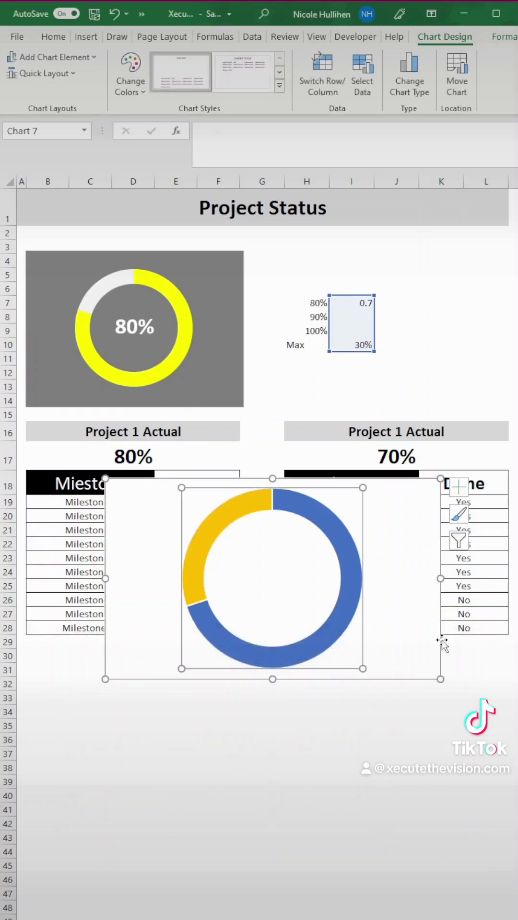
{"action": "left_click", "coordinate": [333, 541]}
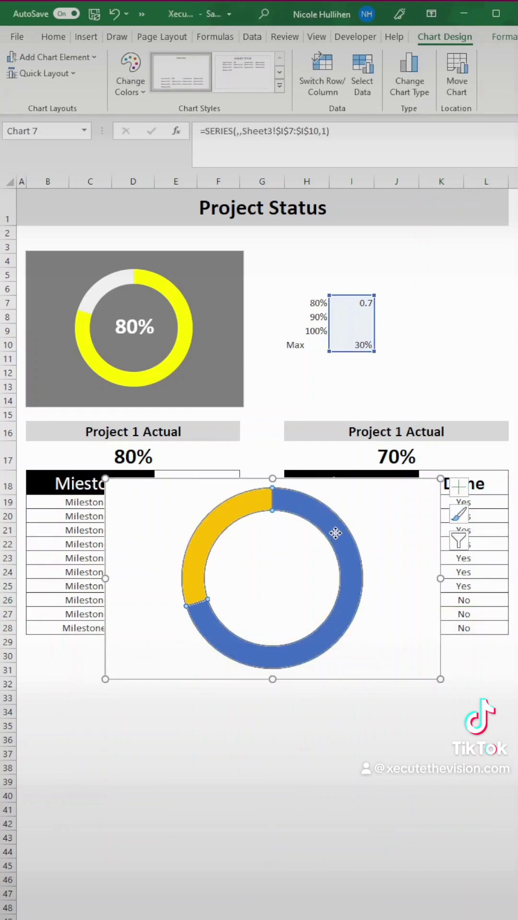
Step: Fill the 70% completed slice red and the remaining slice light grey
{"action": "double_click", "coordinate": [335, 534]}
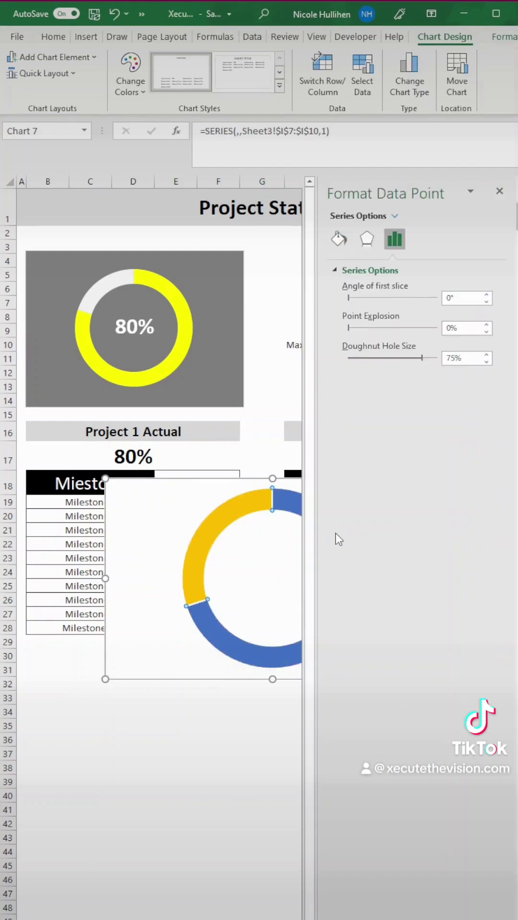
{"action": "left_click", "coordinate": [341, 239]}
{"action": "left_click", "coordinate": [476, 411]}
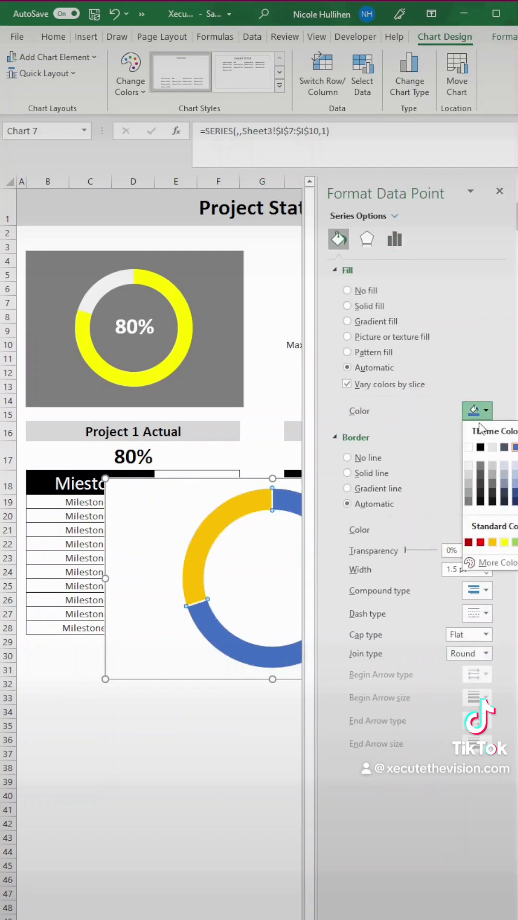
{"action": "left_click", "coordinate": [480, 542]}
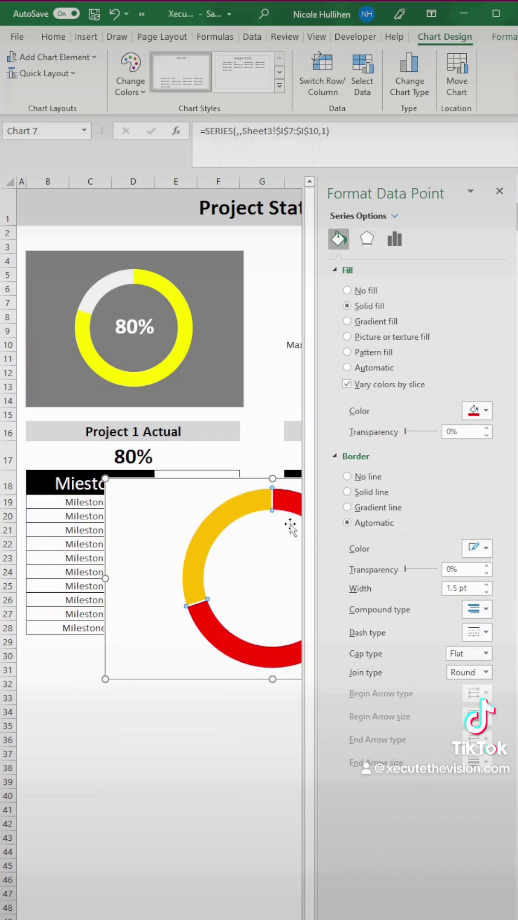
{"action": "left_click", "coordinate": [259, 506]}
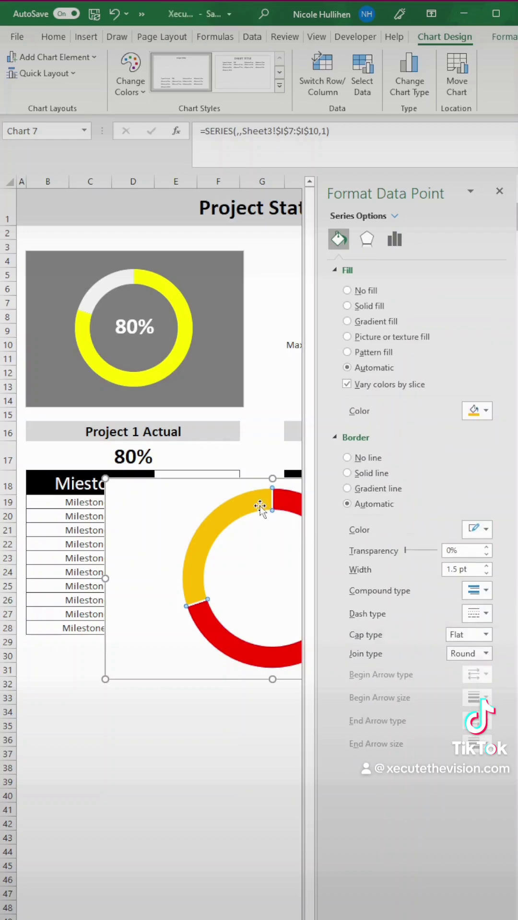
{"action": "left_click", "coordinate": [486, 412]}
{"action": "left_click", "coordinate": [494, 448]}
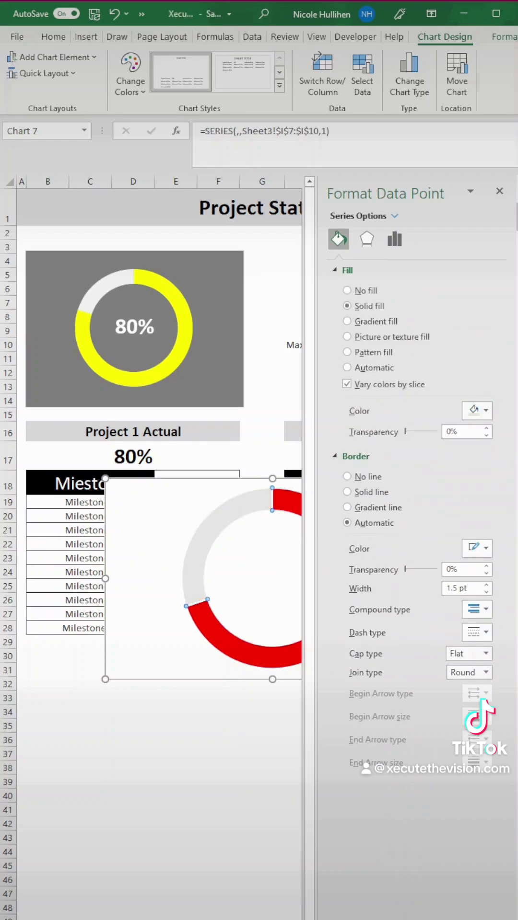
{"action": "left_click", "coordinate": [499, 192]}
{"action": "left_click", "coordinate": [488, 598]}
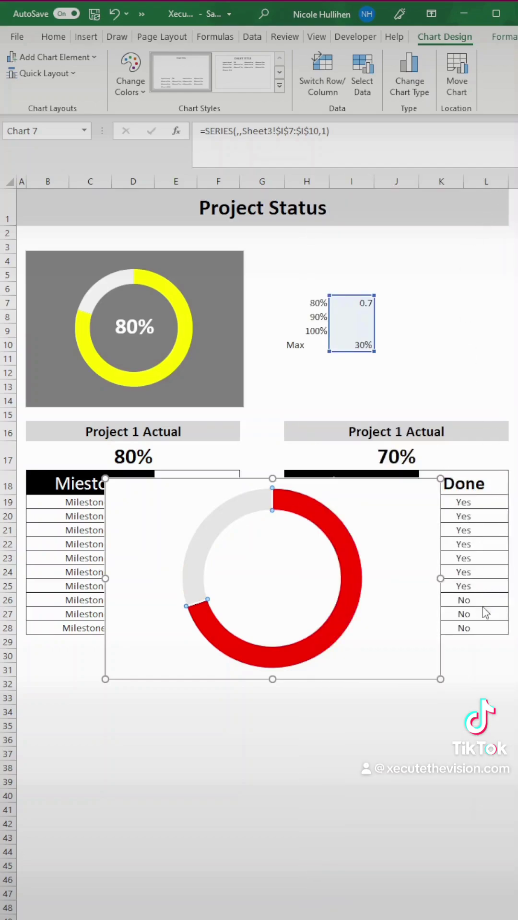
Step: Set K26 to Yes and fill the 80% slice yellow with no outline
{"action": "type", "text": "Yes"}
{"action": "key", "text": "Return"}
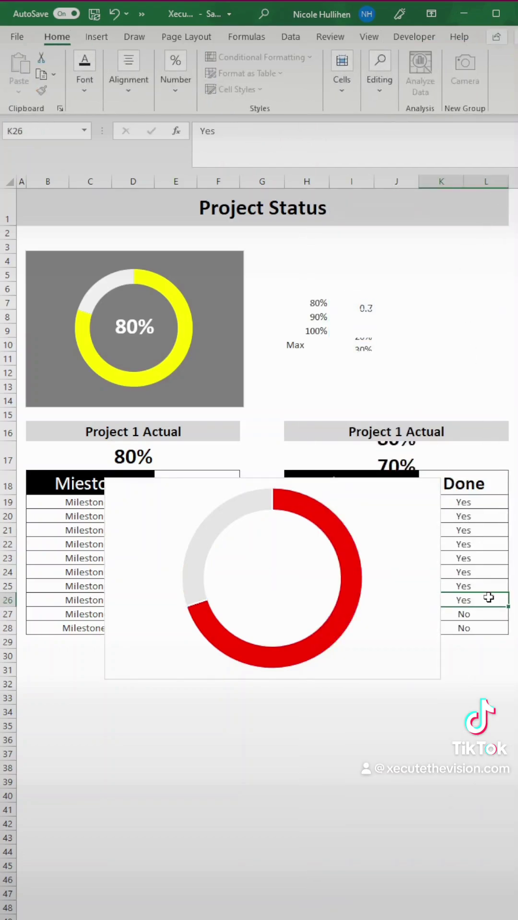
{"action": "left_click", "coordinate": [341, 543]}
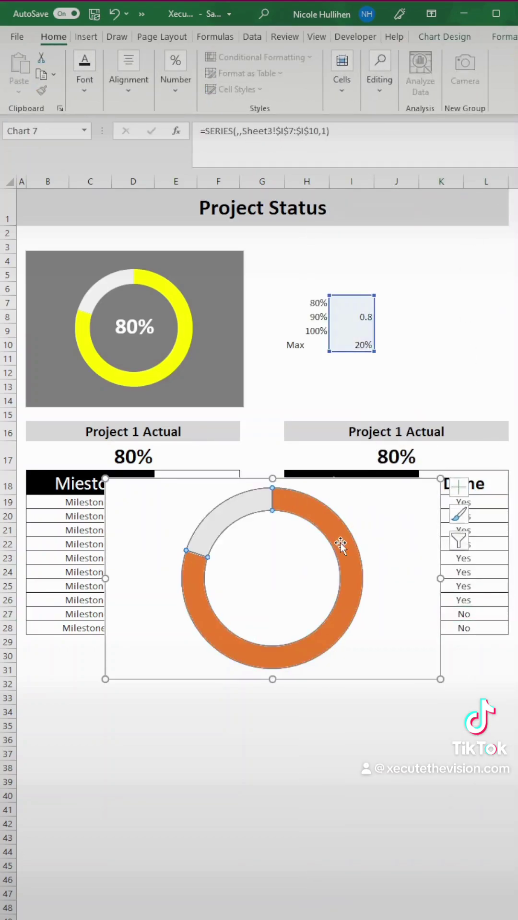
{"action": "double_click", "coordinate": [340, 542]}
{"action": "left_click", "coordinate": [339, 239]}
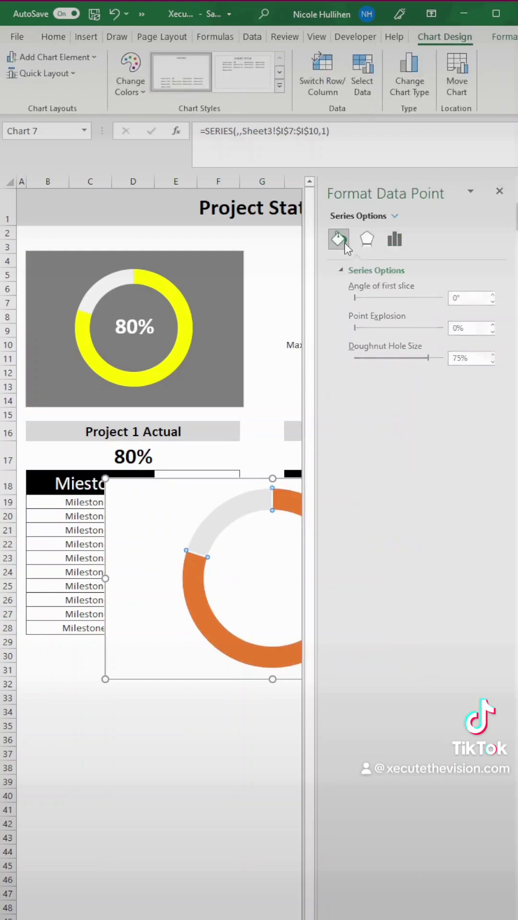
{"action": "left_click", "coordinate": [486, 411]}
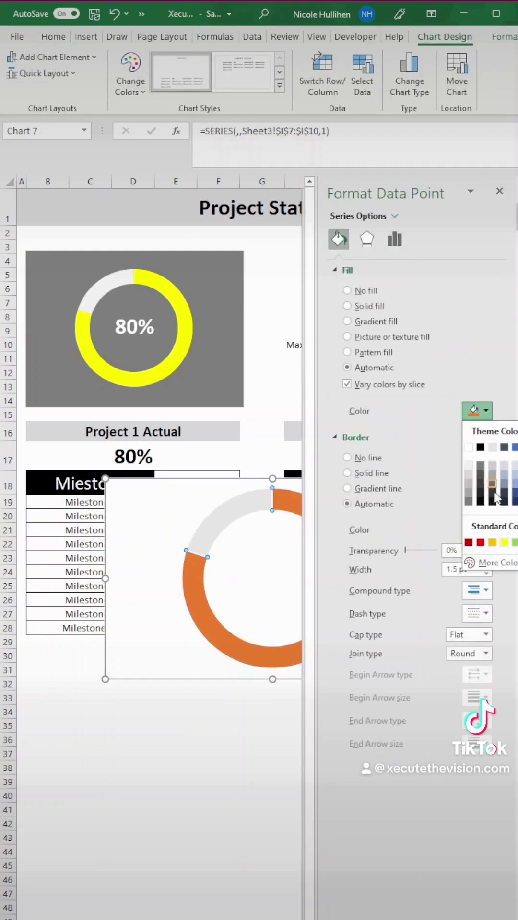
{"action": "left_click", "coordinate": [503, 543]}
{"action": "left_click", "coordinate": [374, 478]}
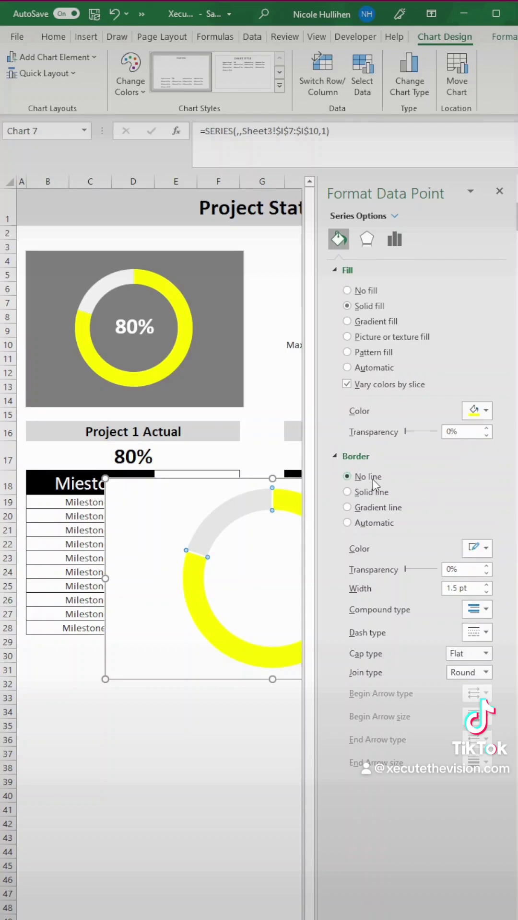
{"action": "left_click", "coordinate": [499, 191]}
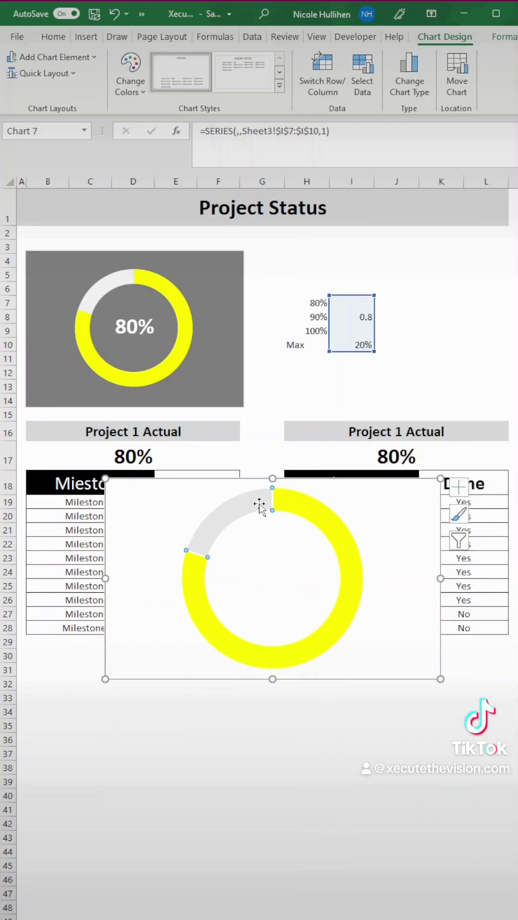
Step: Set K27 to Yes and fill the 90% slice light green with no outline
{"action": "left_click", "coordinate": [469, 613]}
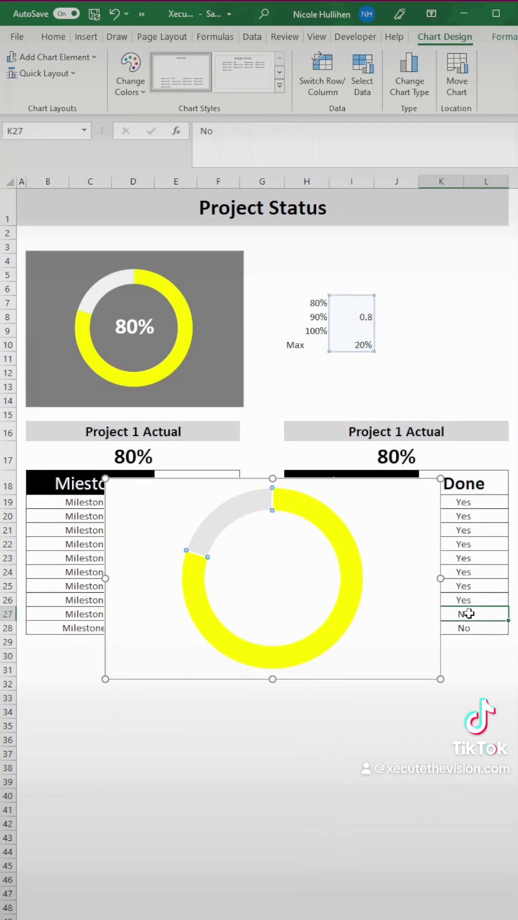
{"action": "type", "text": "Yes"}
{"action": "key", "text": "Return"}
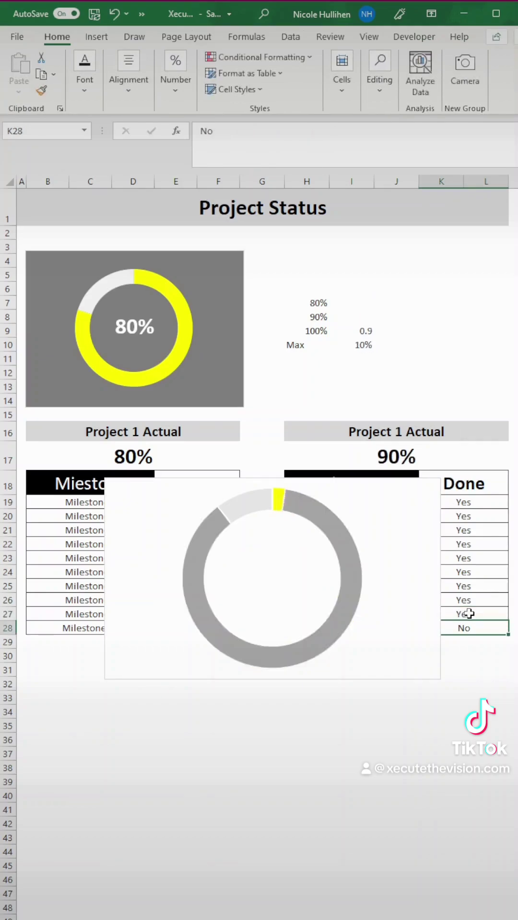
{"action": "left_click", "coordinate": [297, 510]}
{"action": "double_click", "coordinate": [299, 509]}
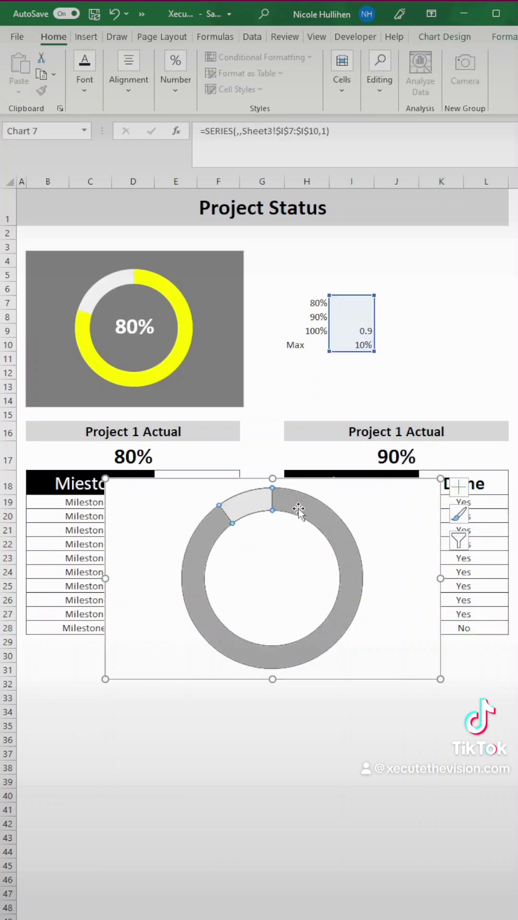
{"action": "left_click", "coordinate": [345, 242]}
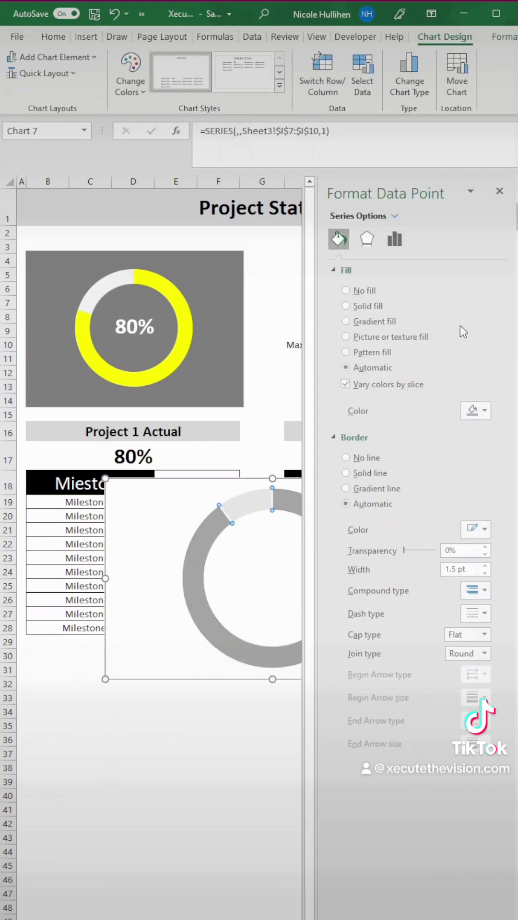
{"action": "left_click", "coordinate": [485, 411]}
{"action": "left_click", "coordinate": [516, 542]}
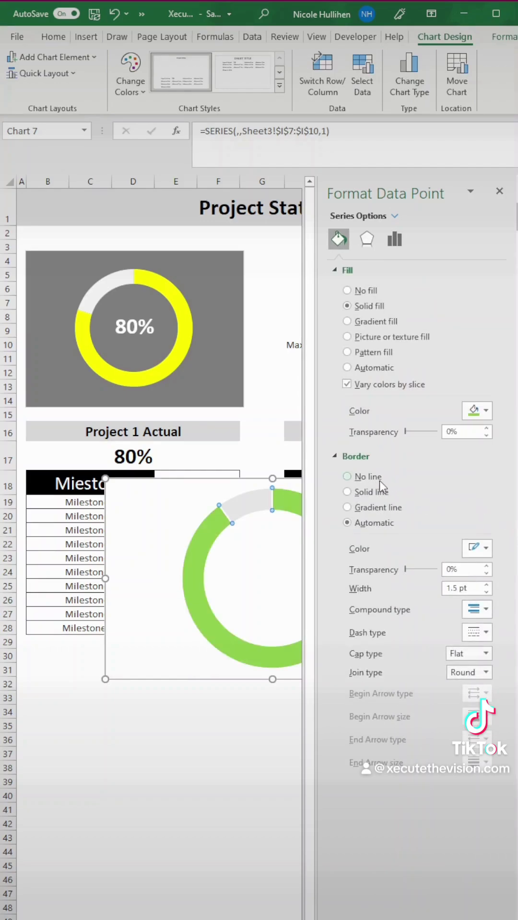
{"action": "left_click", "coordinate": [379, 480]}
{"action": "left_click", "coordinate": [499, 190]}
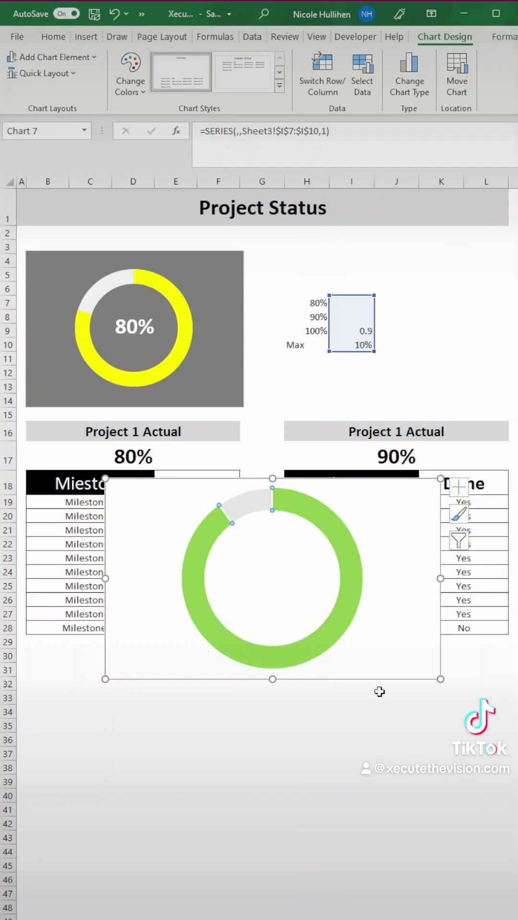
Step: Reset K26 and K27 to No, returning the doughnut to 70% red
{"action": "left_click", "coordinate": [384, 709]}
{"action": "left_click", "coordinate": [489, 602]}
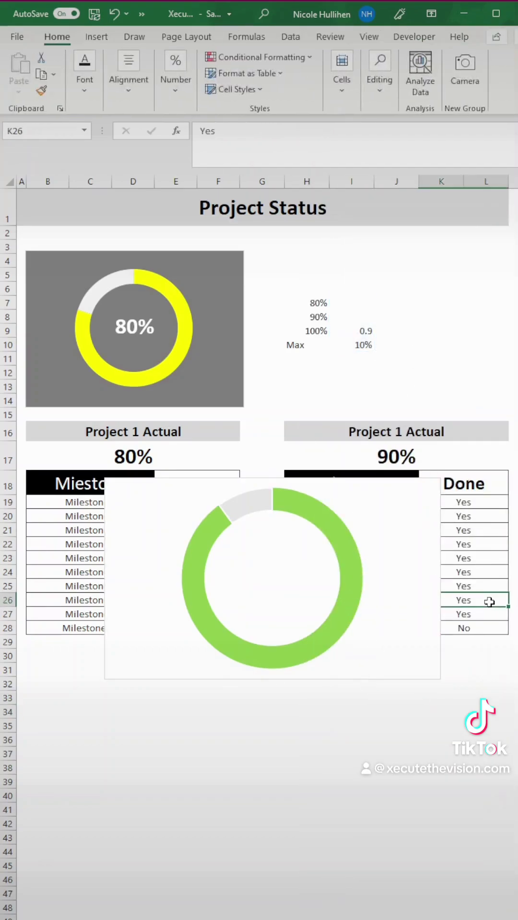
{"action": "type", "text": "N"}
{"action": "key", "text": "Return"}
{"action": "type", "text": "No"}
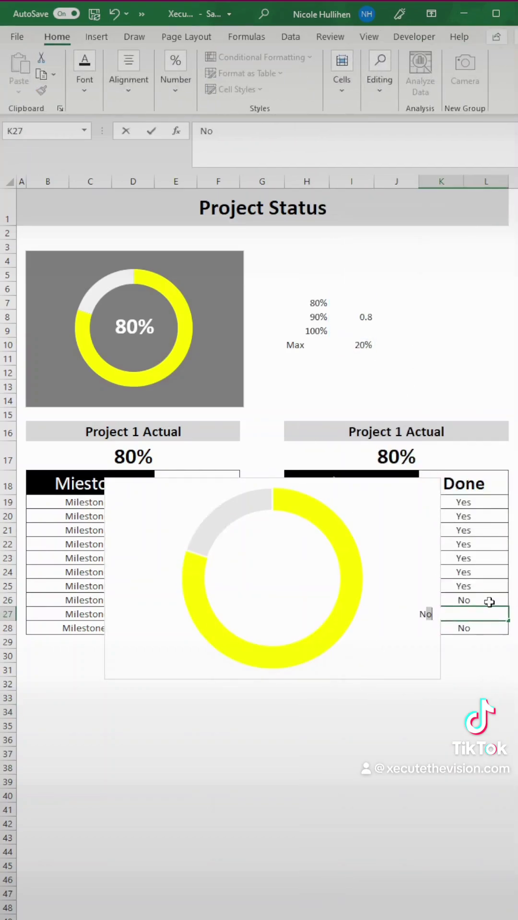
{"action": "key", "text": "Return"}
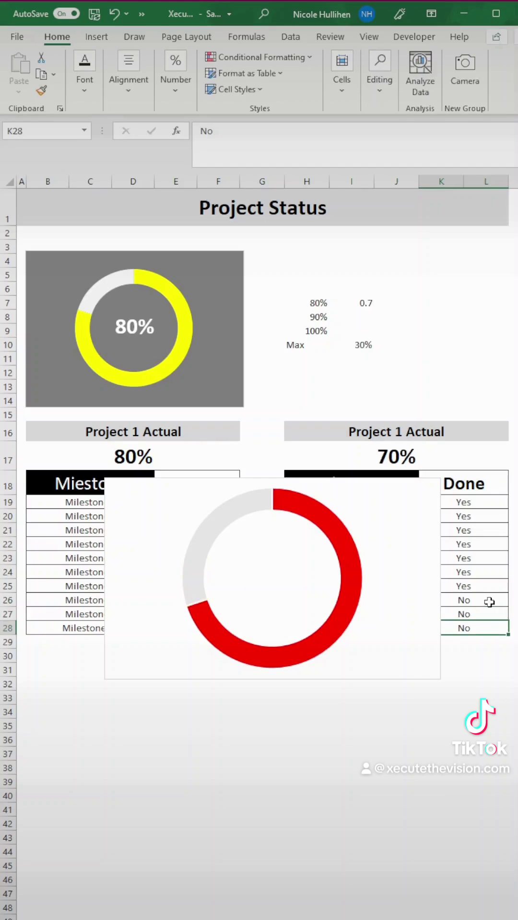
Step: Give the chart a light grey solid background and remove the ring's outline
{"action": "double_click", "coordinate": [379, 539]}
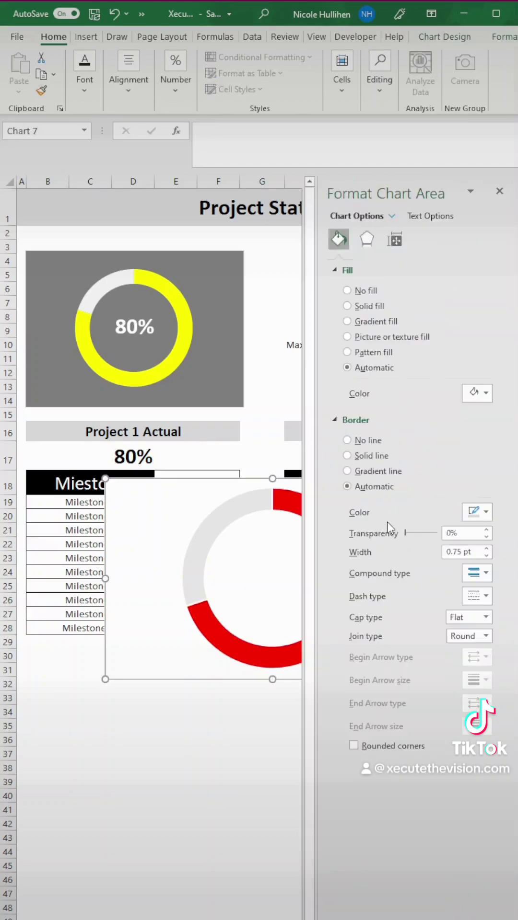
{"action": "left_click", "coordinate": [371, 306]}
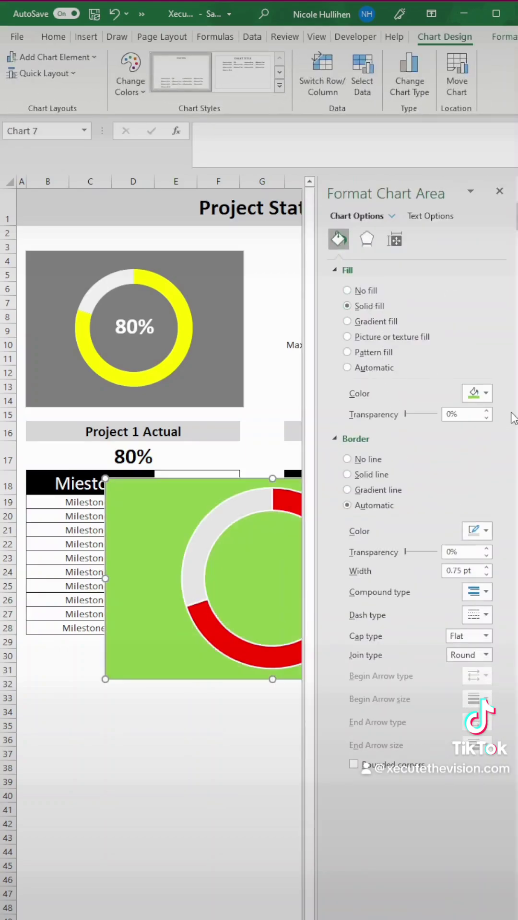
{"action": "left_click", "coordinate": [484, 394]}
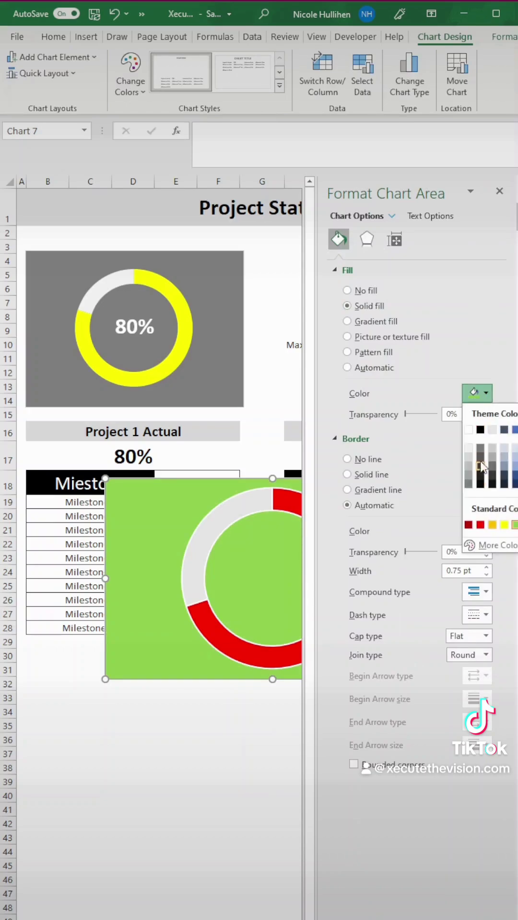
{"action": "key", "text": "Escape"}
{"action": "left_click", "coordinate": [477, 394]}
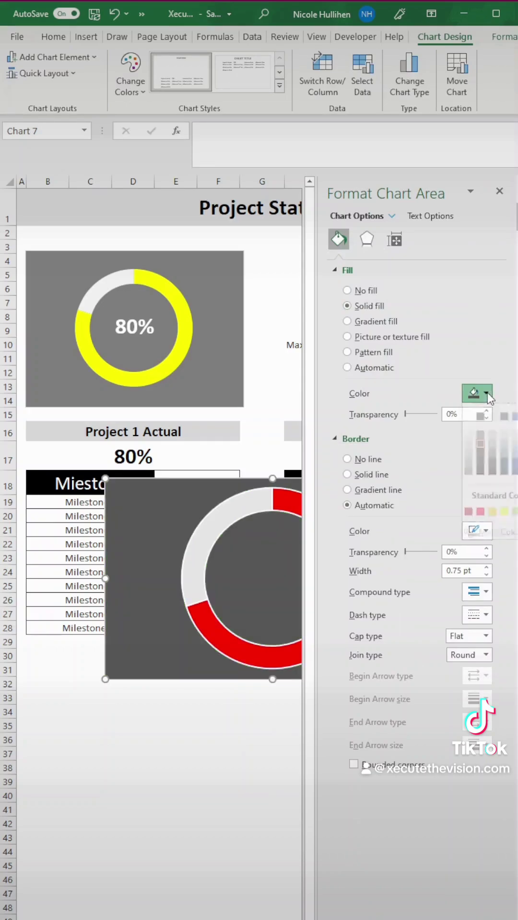
{"action": "left_click", "coordinate": [480, 451]}
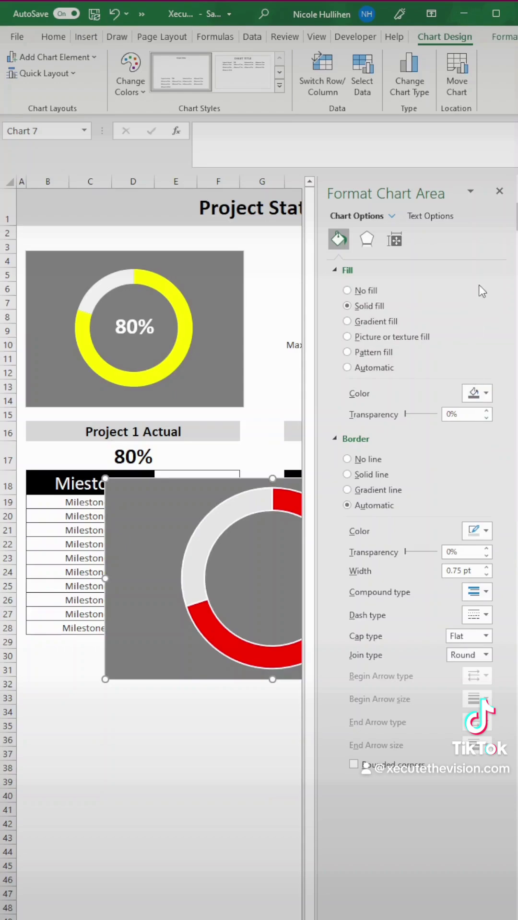
{"action": "left_click", "coordinate": [281, 497]}
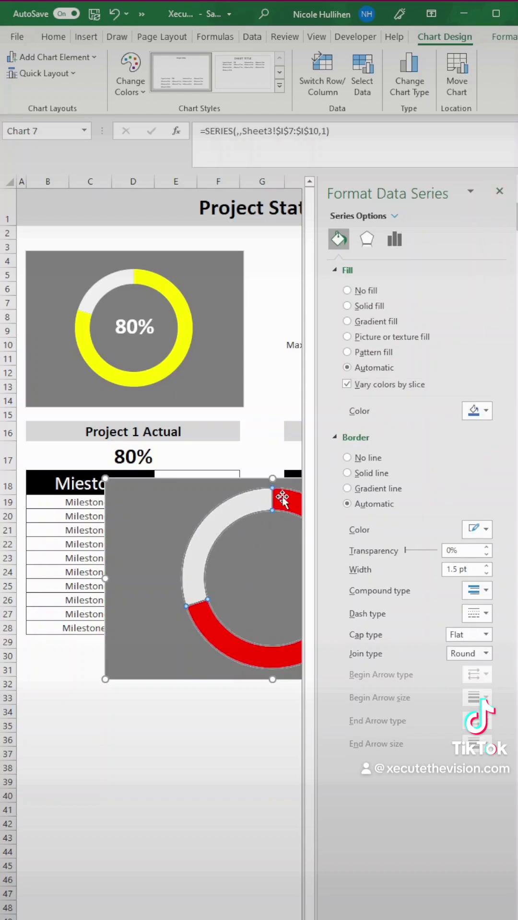
{"action": "left_click", "coordinate": [360, 460]}
{"action": "left_click", "coordinate": [499, 192]}
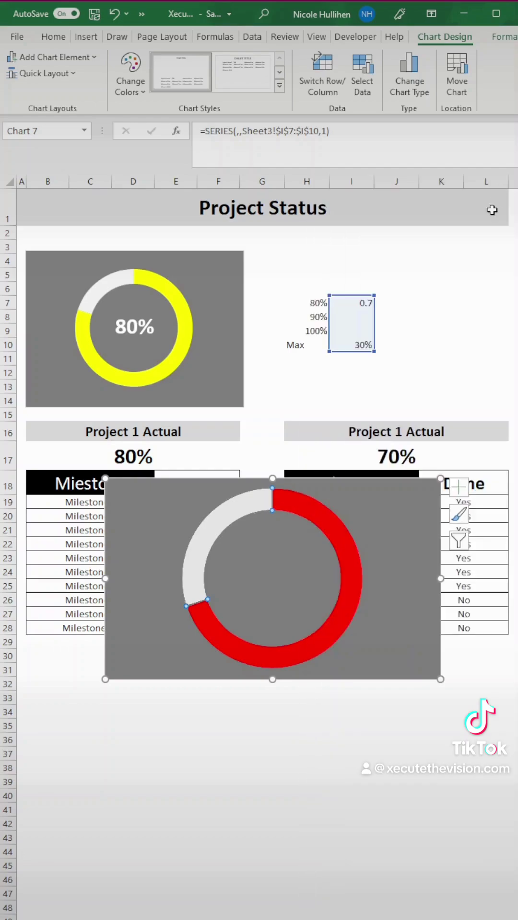
Step: Move the red chart beside the yellow one, shrink it to match, and nudge the doughnut
{"action": "left_click", "coordinate": [401, 664]}
{"action": "left_click_drag", "start_coordinate": [400, 664], "coordinate": [446, 436]}
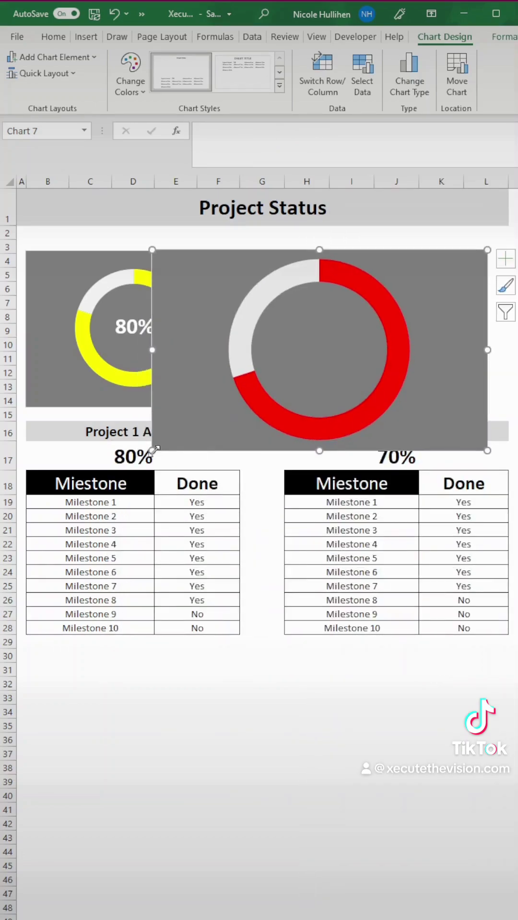
{"action": "left_click_drag", "start_coordinate": [152, 451], "coordinate": [273, 421]}
{"action": "mouse_move", "coordinate": [434, 409]}
{"action": "left_mouse_down"}
{"action": "mouse_move", "coordinate": [447, 395]}
{"action": "mouse_move", "coordinate": [471, 390]}
{"action": "mouse_move", "coordinate": [464, 402]}
{"action": "mouse_move", "coordinate": [442, 403]}
{"action": "left_mouse_up"}
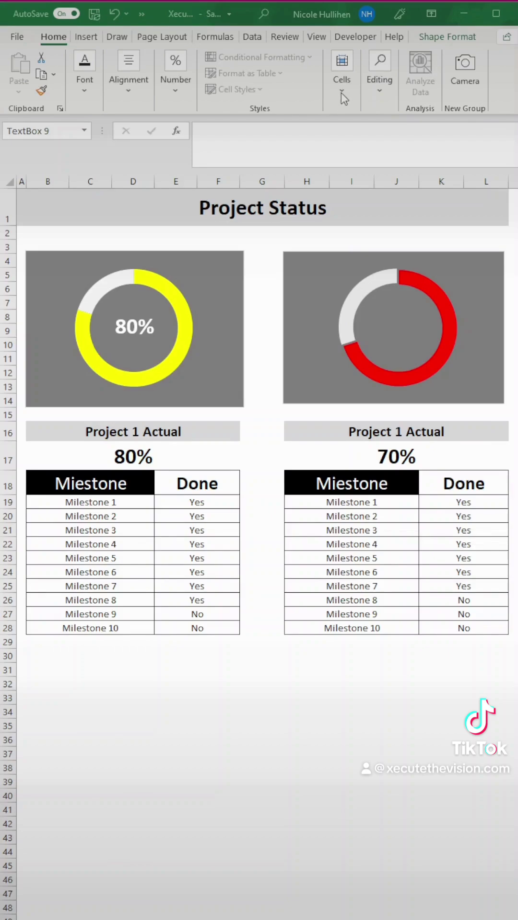
Step: Draw a new text box below the second table
{"action": "left_click", "coordinate": [86, 37]}
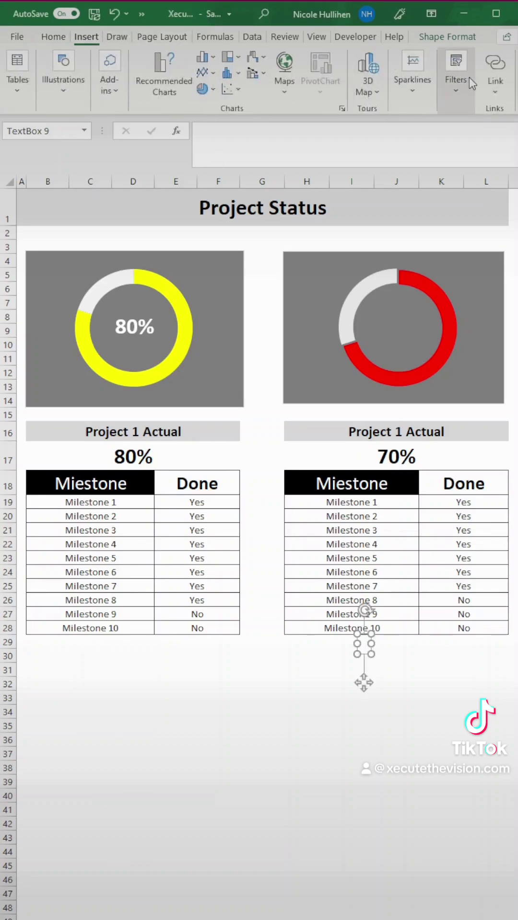
{"action": "left_click", "coordinate": [511, 86]}
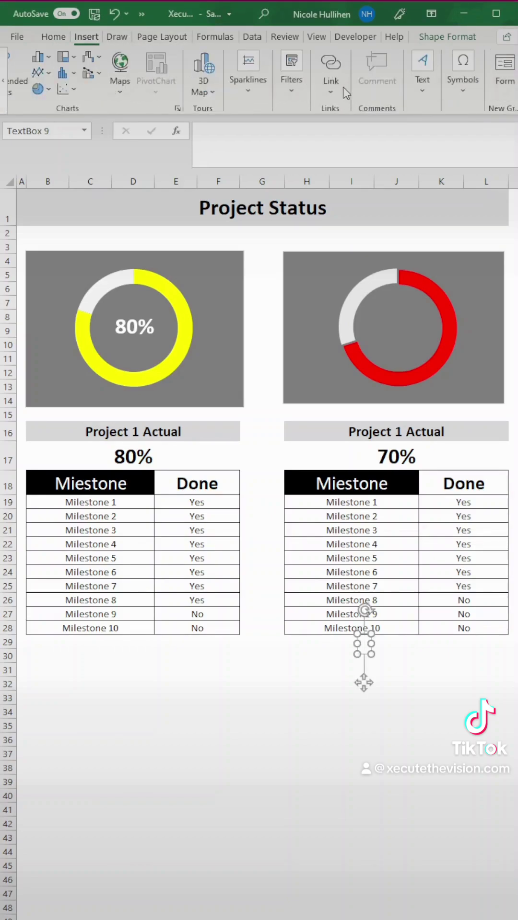
{"action": "left_click", "coordinate": [431, 100]}
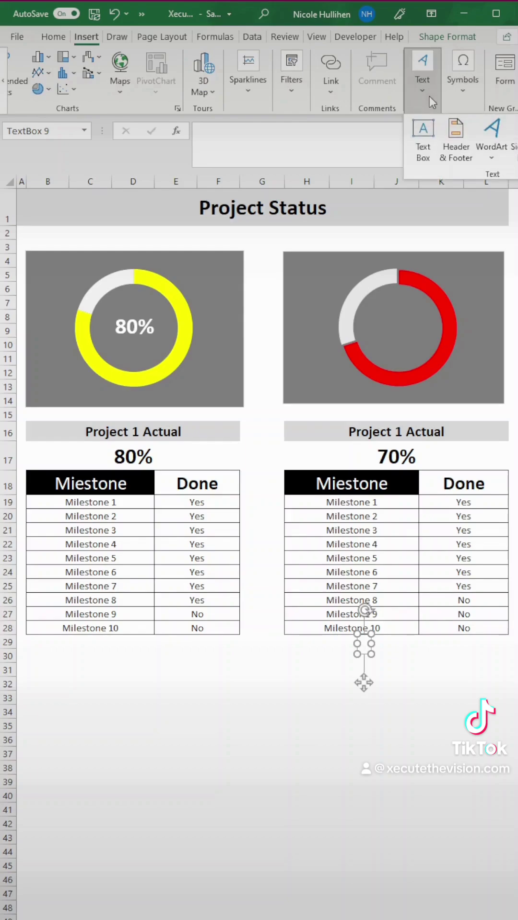
{"action": "left_click", "coordinate": [431, 166]}
{"action": "left_click_drag", "start_coordinate": [329, 671], "coordinate": [412, 740]}
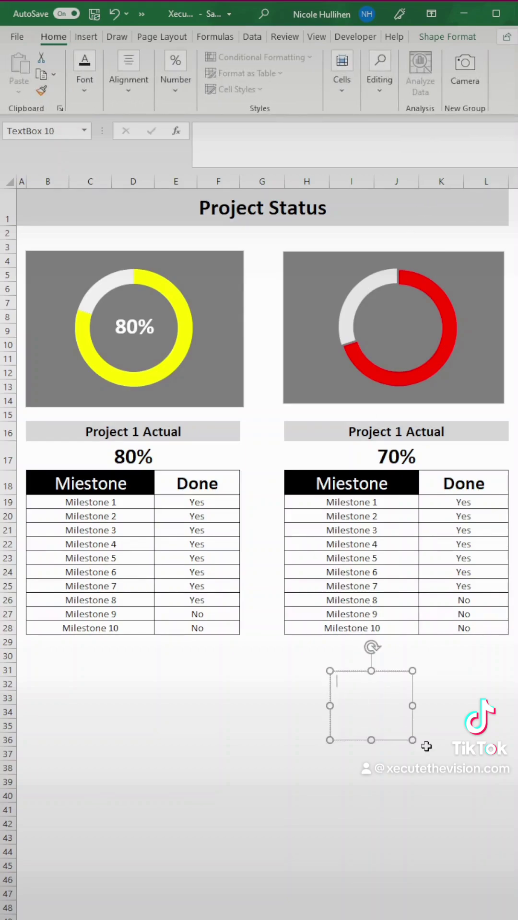
Step: Link the text box to cell H17 with the formula =H17 so it shows 70%
{"action": "left_click", "coordinate": [233, 141]}
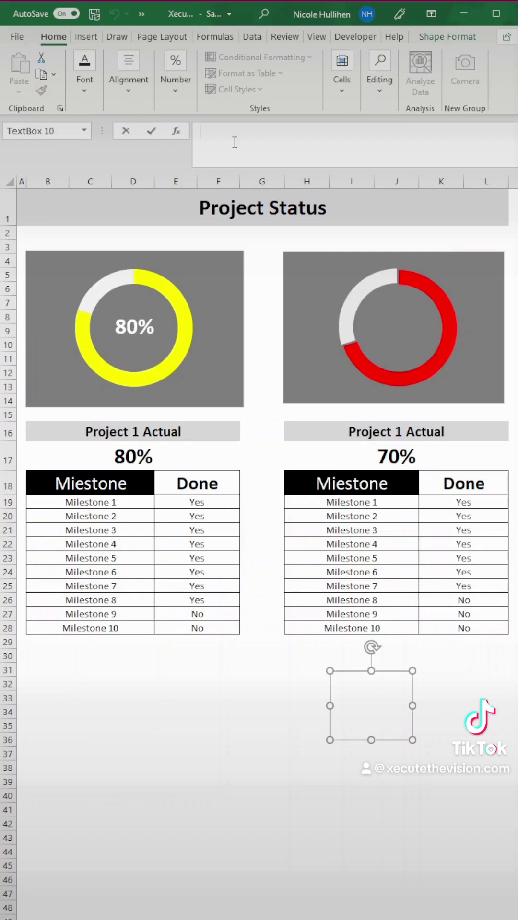
{"action": "type", "text": "="}
{"action": "left_click", "coordinate": [399, 453]}
{"action": "key", "text": "Return"}
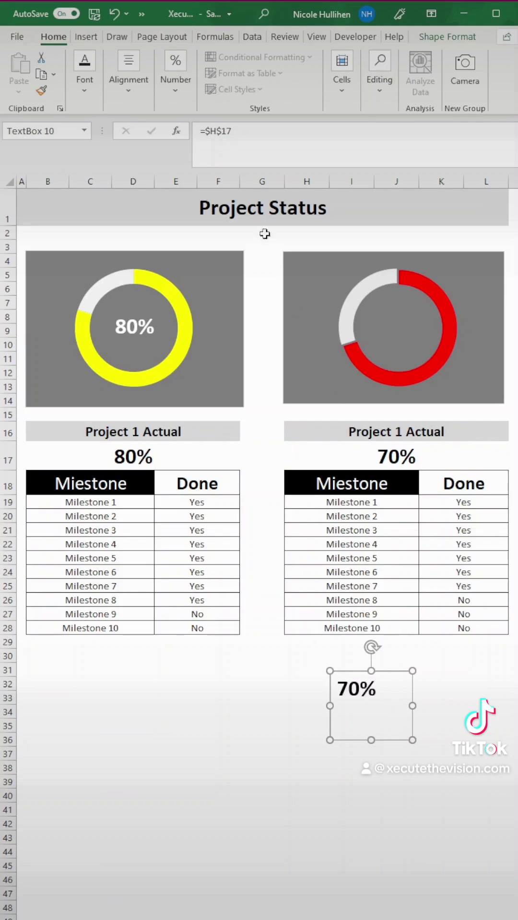
Step: Centre the 70% both vertically and horizontally inside the text box
{"action": "left_click", "coordinate": [129, 88]}
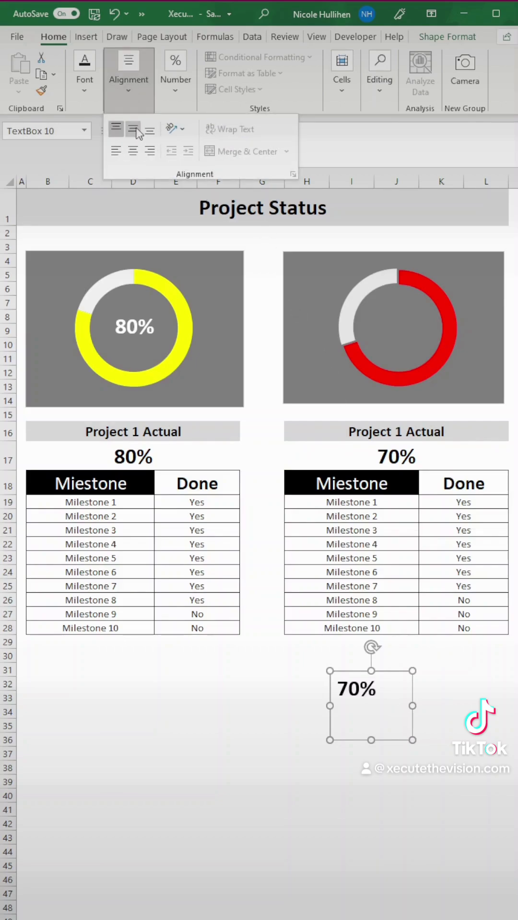
{"action": "left_click", "coordinate": [135, 131]}
{"action": "left_click", "coordinate": [133, 151]}
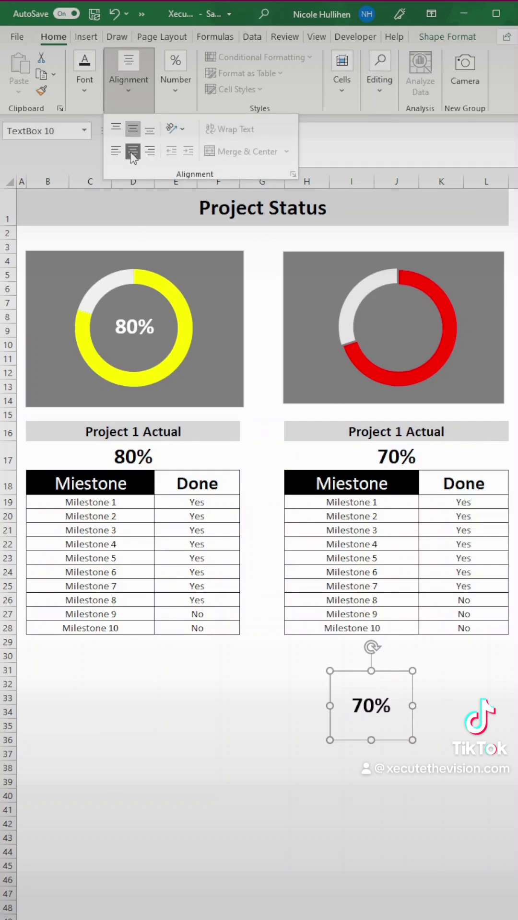
{"action": "left_click", "coordinate": [408, 729]}
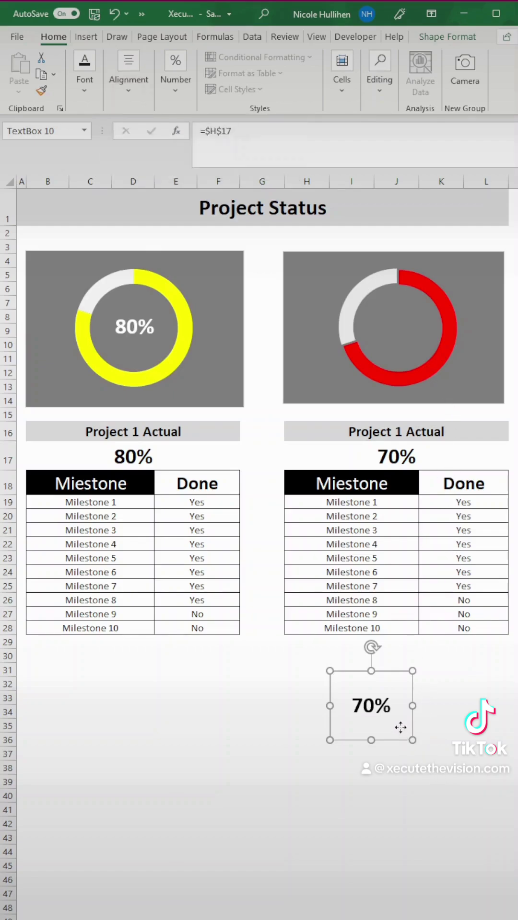
Step: Move the 70% box into the red donut's centre and set its fill to No Fill
{"action": "left_click_drag", "start_coordinate": [401, 728], "coordinate": [425, 313]}
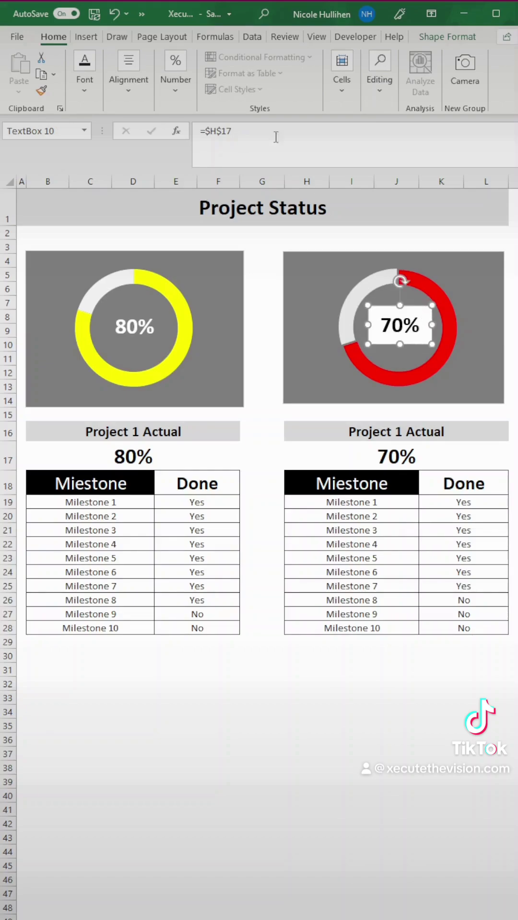
{"action": "left_click", "coordinate": [96, 96]}
{"action": "left_click", "coordinate": [177, 151]}
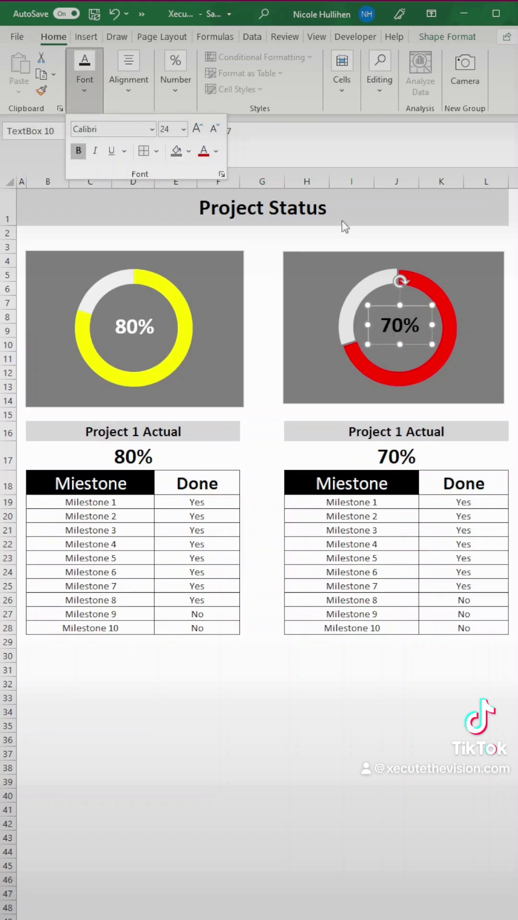
{"action": "key", "text": "Escape"}
Step: Select the red donut chart, then reselect the 70% text box
{"action": "left_click", "coordinate": [355, 242]}
{"action": "left_click", "coordinate": [324, 281]}
{"action": "left_click", "coordinate": [394, 333]}
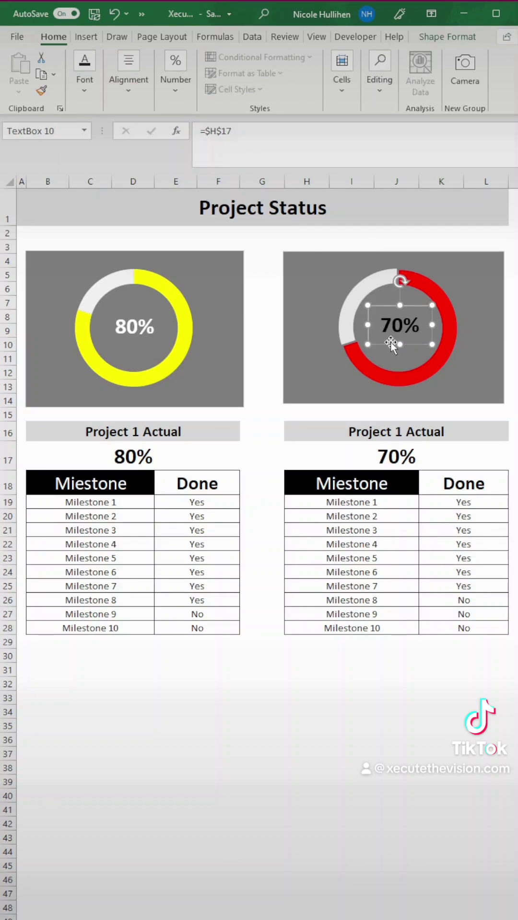
Step: Set the 70% text box's outline to No line in Format Shape
{"action": "right_click", "coordinate": [391, 343]}
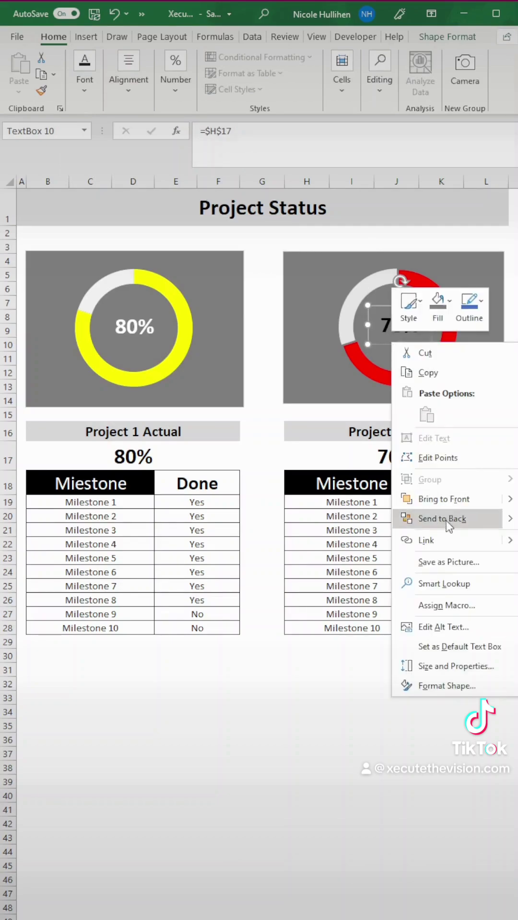
{"action": "left_click", "coordinate": [448, 687]}
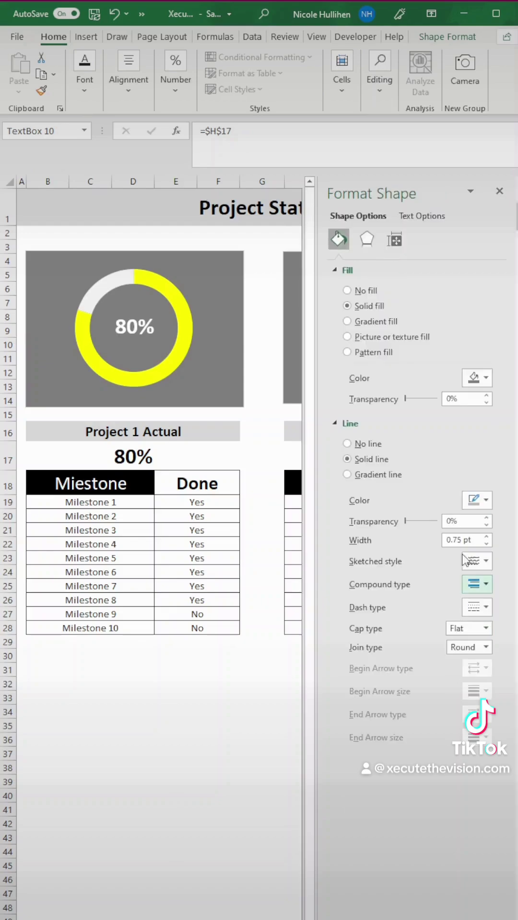
{"action": "left_click", "coordinate": [347, 444]}
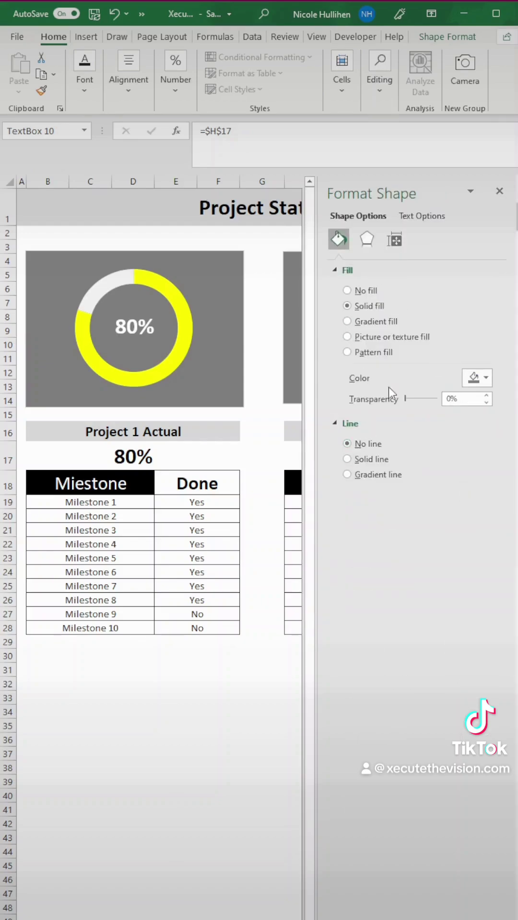
{"action": "left_click", "coordinate": [500, 191]}
{"action": "left_click", "coordinate": [441, 684]}
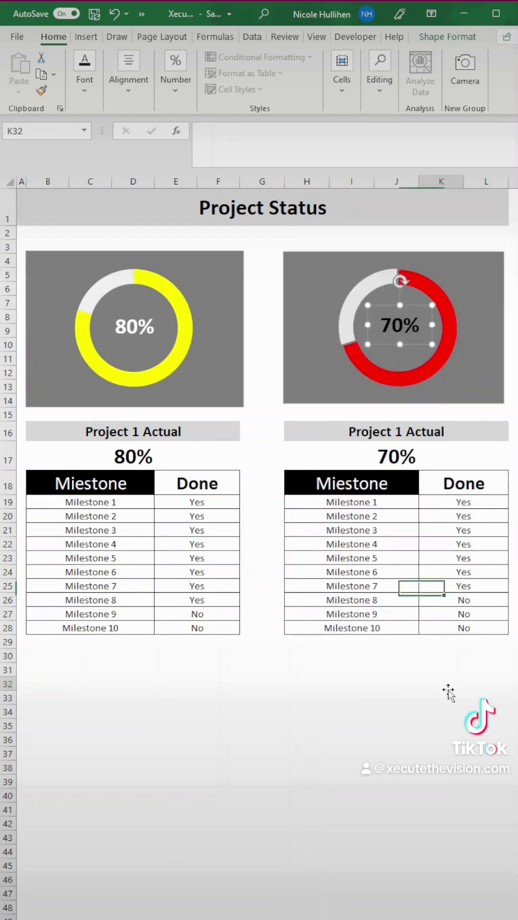
Step: Change the 70% label's text fill colour to white
{"action": "left_click", "coordinate": [389, 325]}
{"action": "right_click", "coordinate": [392, 326]}
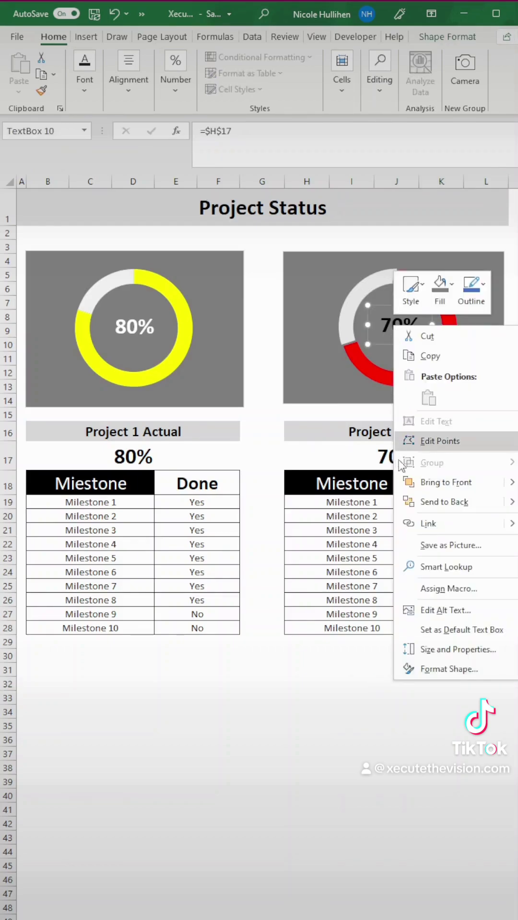
{"action": "left_click", "coordinate": [447, 669]}
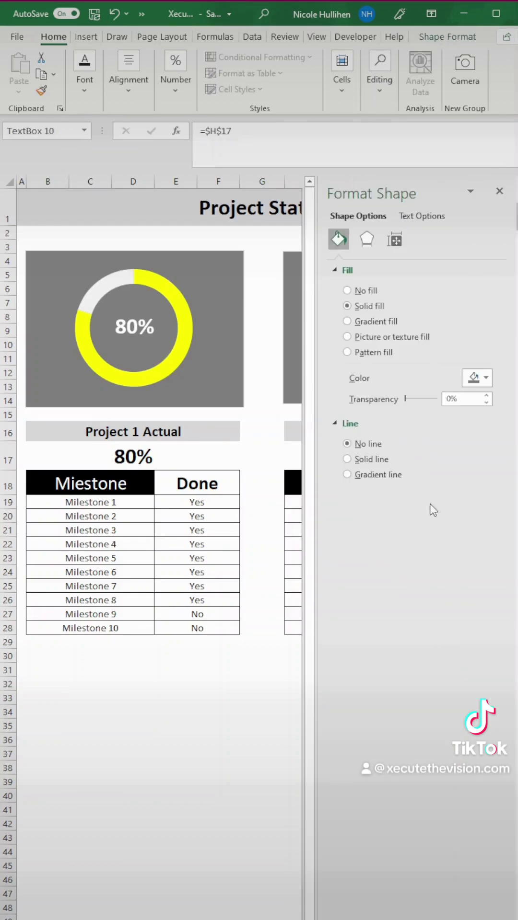
{"action": "left_click", "coordinate": [418, 217]}
{"action": "left_click", "coordinate": [485, 378]}
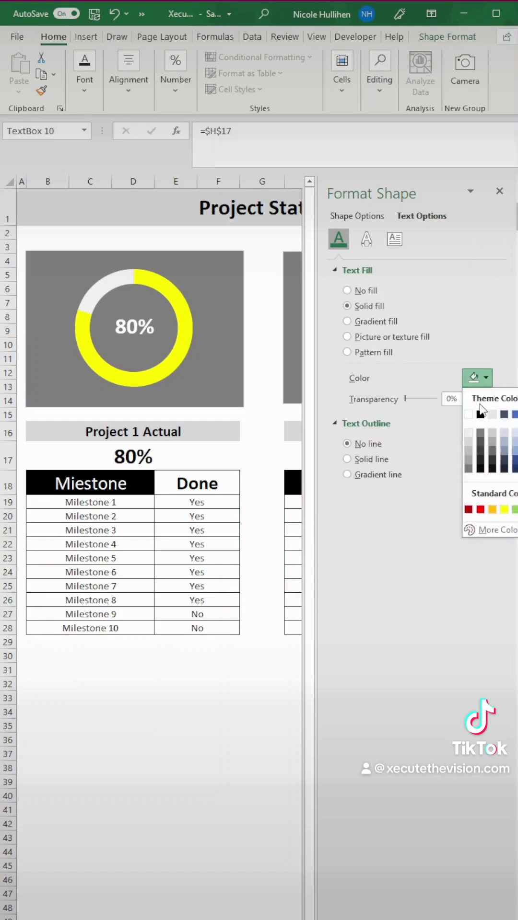
{"action": "left_click", "coordinate": [468, 412]}
{"action": "left_click", "coordinate": [499, 191]}
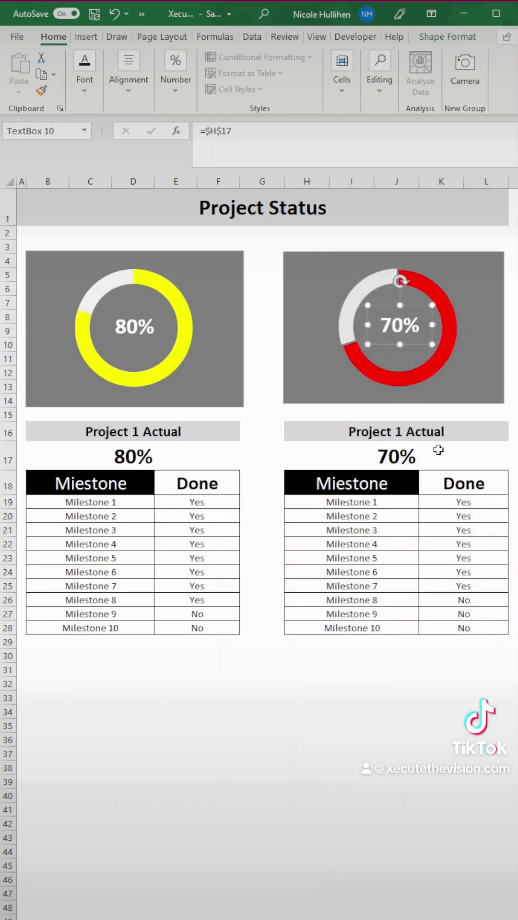
{"action": "left_click", "coordinate": [424, 434]}
Step: Edit the H16 heading to 'Project 2 Actual' and check the Done values in K25 and K26
{"action": "left_click", "coordinate": [235, 131]}
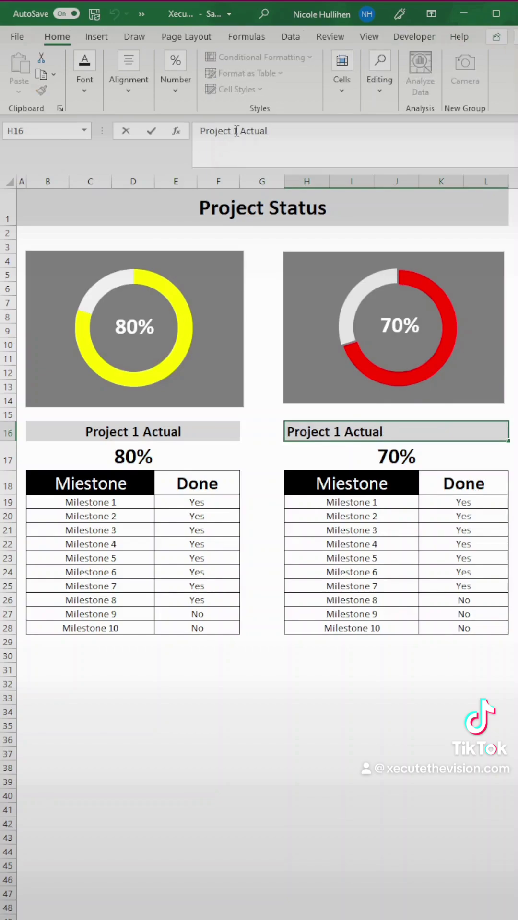
{"action": "key", "text": "Delete"}
{"action": "type", "text": "2"}
{"action": "key", "text": "Return"}
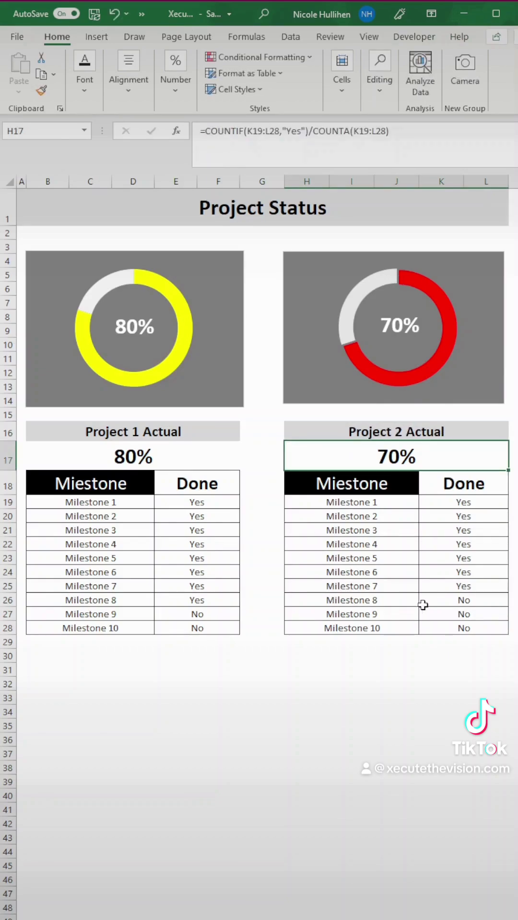
{"action": "left_click", "coordinate": [461, 582]}
{"action": "left_click", "coordinate": [463, 600]}
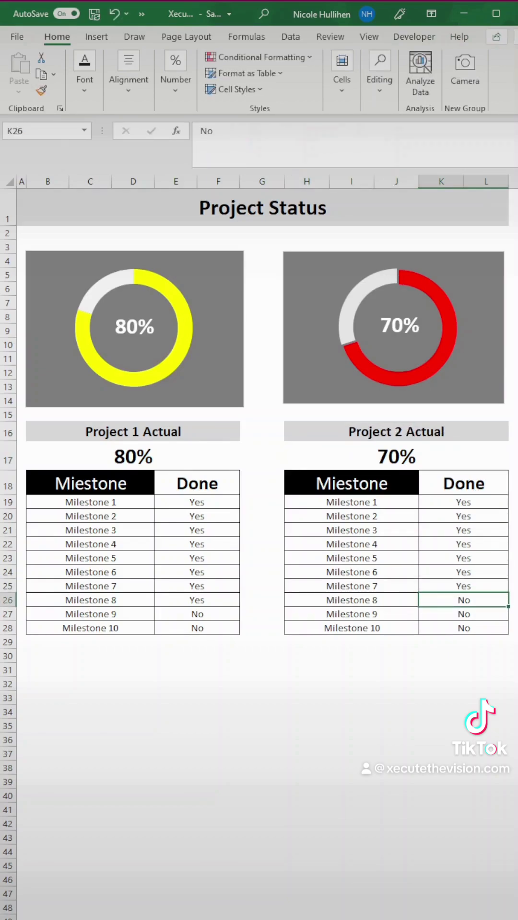